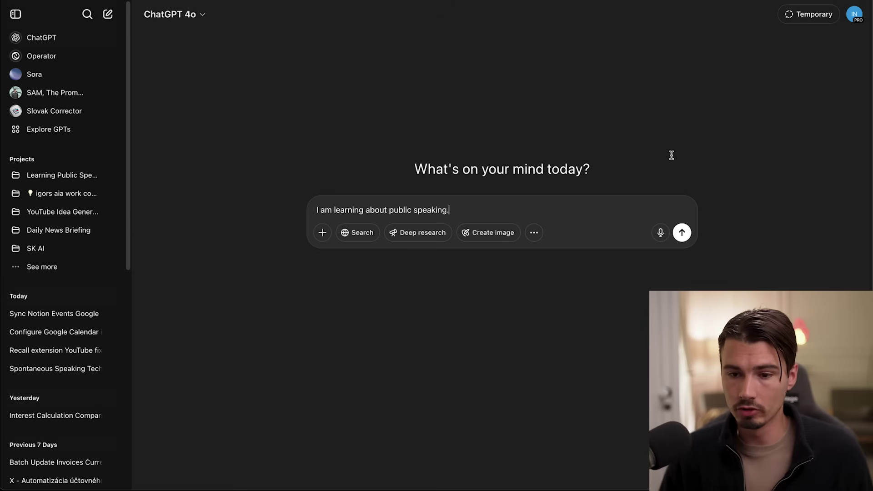
# Paste the Vinh Giang video's full transcript, timestamps hidden, into ChatGPT and send it.
pyautogui.hotkey('shift', 'Return')
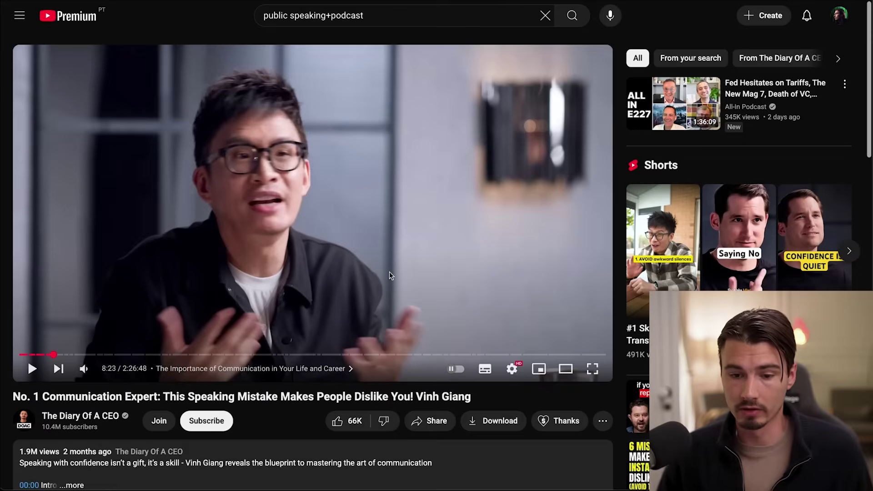
pyautogui.scroll(-15, 248, 323)
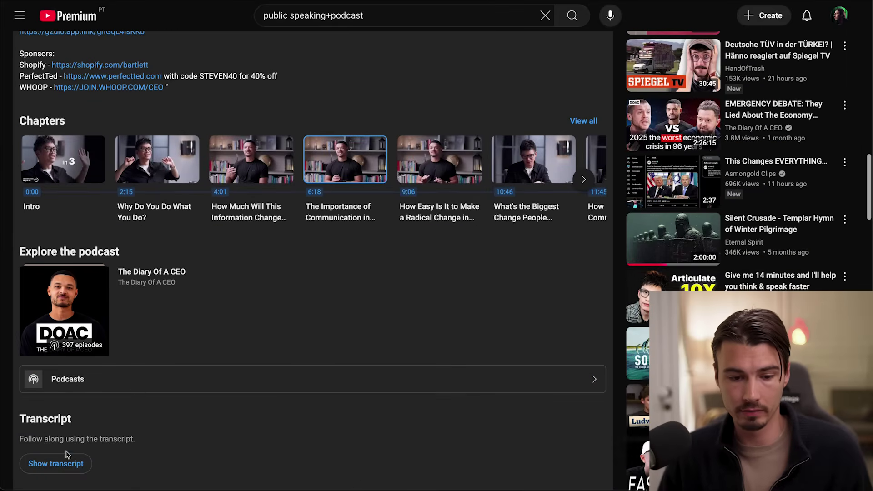
pyautogui.click(55, 463)
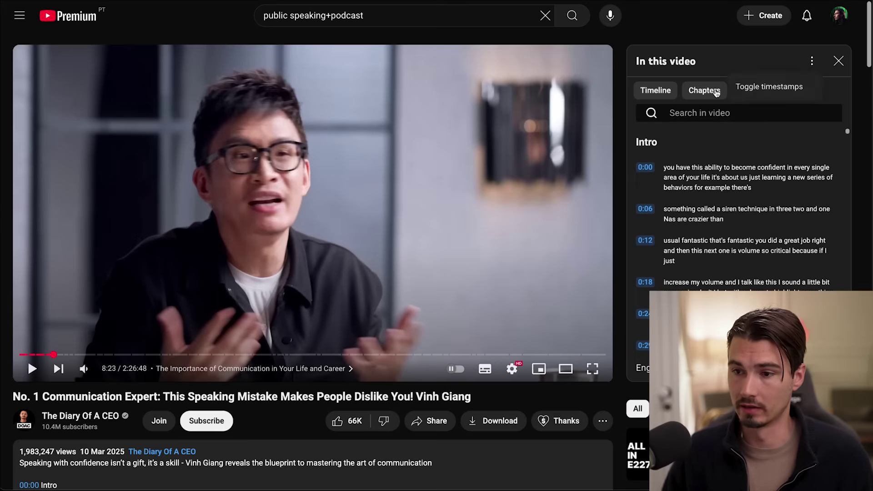
pyautogui.click(724, 89)
pyautogui.scroll(5, 762, 267)
pyautogui.scroll(-2, 762, 267)
pyautogui.scroll(-6, 762, 267)
pyautogui.moveTo(774, 269); pyautogui.dragTo(760, 208)
pyautogui.scroll(-10, 760, 208)
pyautogui.scroll(10, 760, 208)
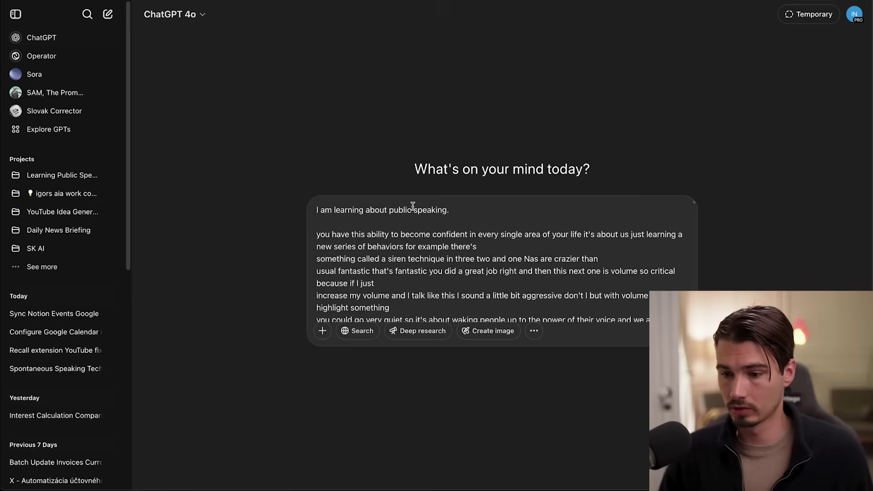
pyautogui.press('Return')
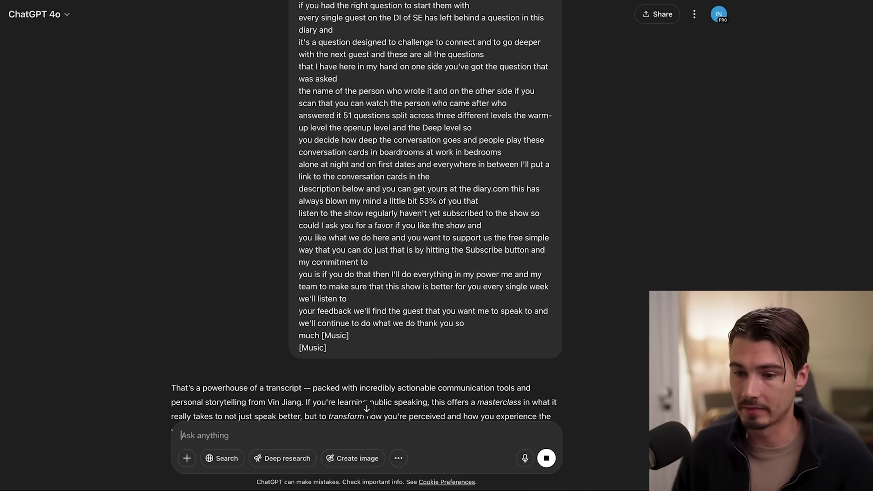
pyautogui.scroll(20, 564, 296)
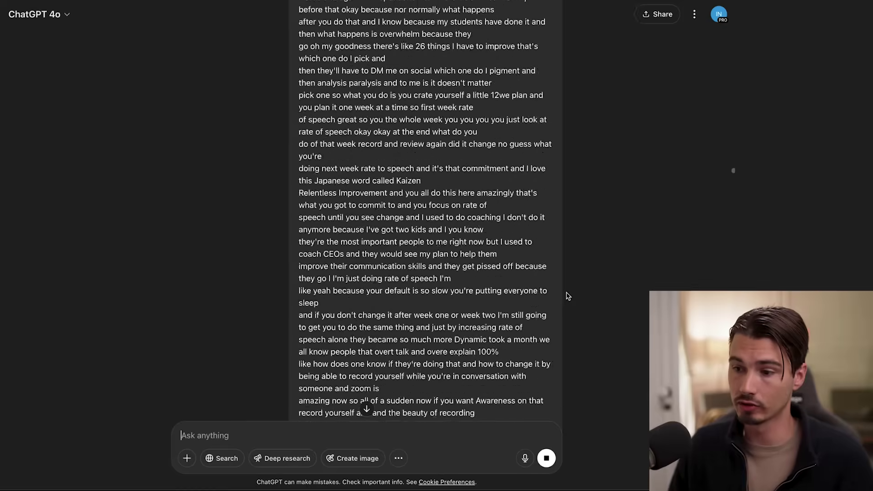
pyautogui.scroll(-20, 567, 296)
pyautogui.scroll(20, 493, 241)
pyautogui.scroll(-12, 413, 187)
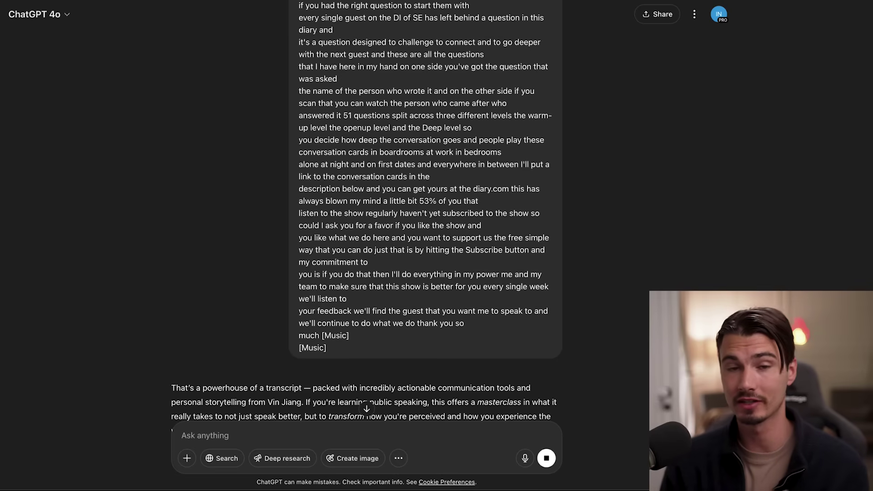
pyautogui.scroll(15, 565, 294)
pyautogui.scroll(-20, 565, 295)
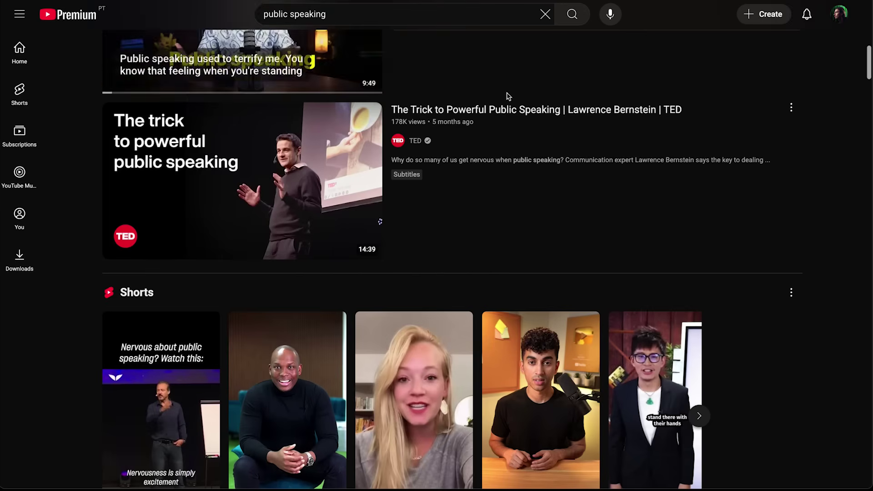
pyautogui.scroll(-10, 857, 159)
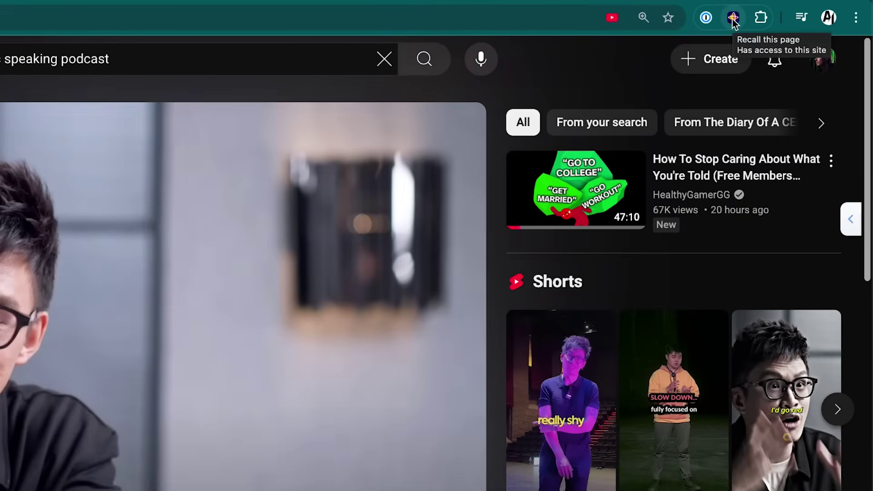
pyautogui.click(733, 19)
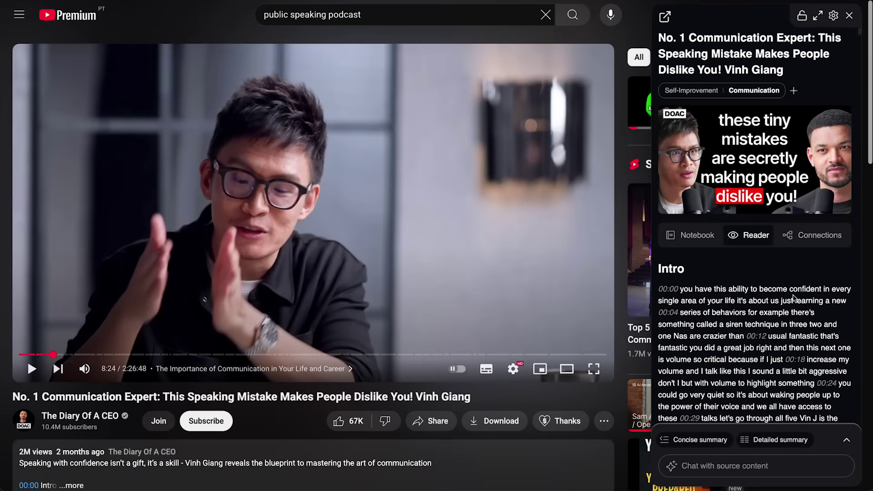
# Ask Recall's chat 'How do I best start learning about public speaking?' and highlight the answer's last point.
pyautogui.scroll(-5, 653, 369)
pyautogui.scroll(-10, 733, 232)
pyautogui.scroll(15, 733, 232)
pyautogui.click(705, 473)
pyautogui.write('H')
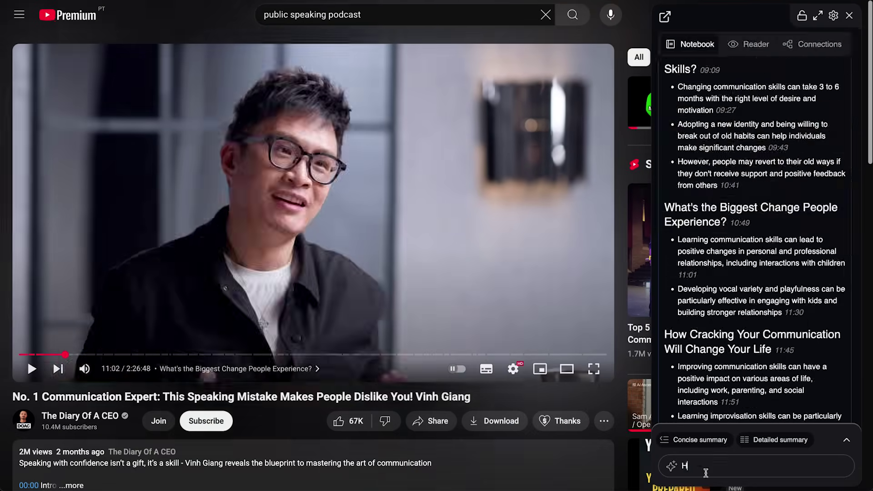
pyautogui.write('ow do I best sta')
pyautogui.write('rt learning about public speaking?')
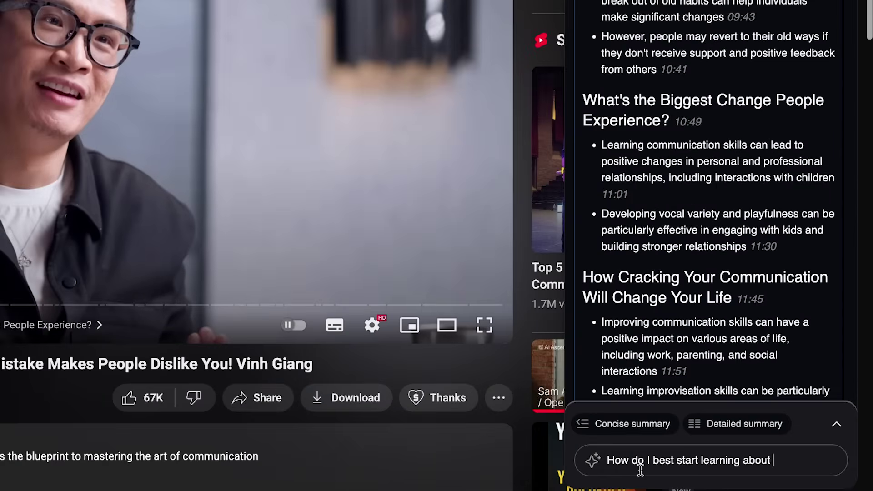
pyautogui.press('Return')
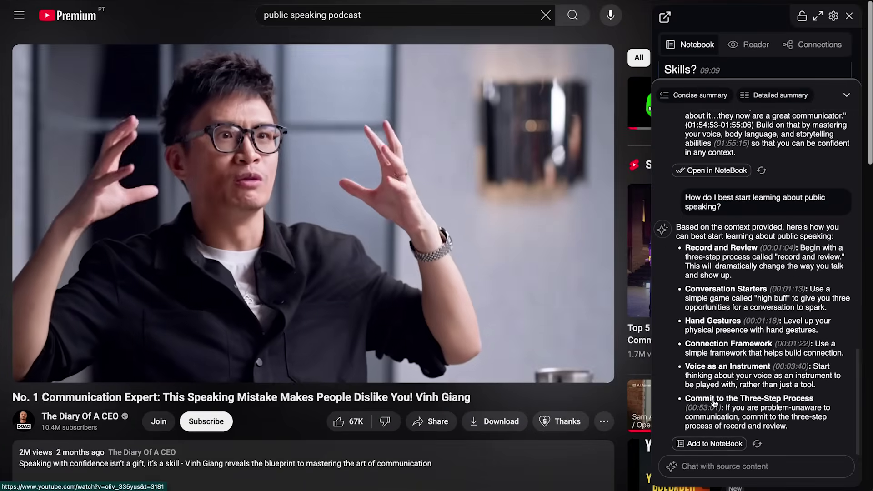
pyautogui.moveTo(745, 403); pyautogui.dragTo(826, 416)
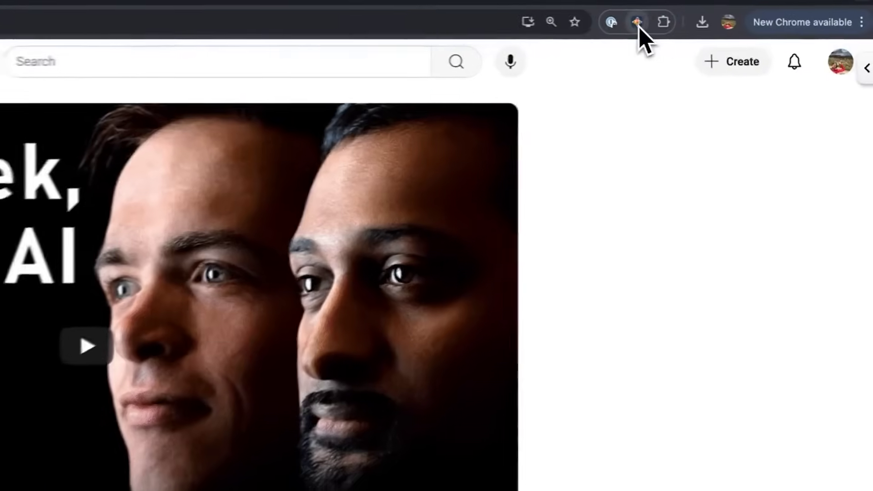
# Open Recall's side-panel summary of the current YouTube video.
pyautogui.click(638, 22)
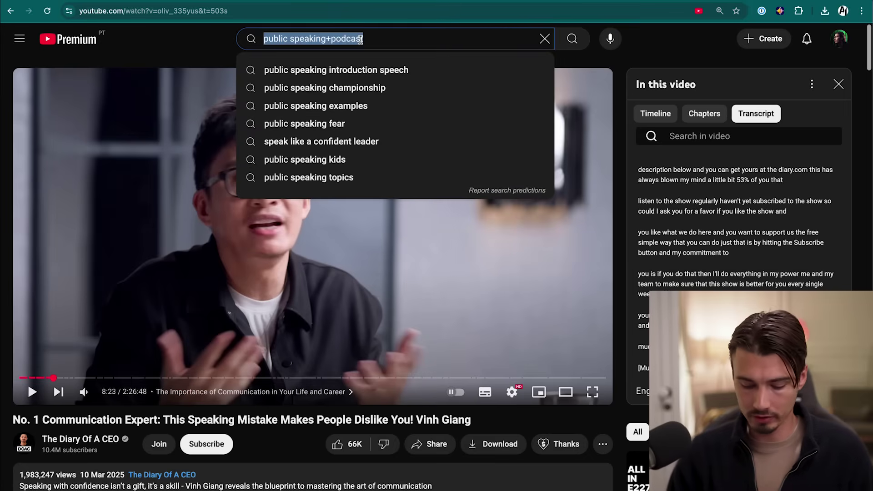
# Search YouTube for 'public speaking', browse the results, and reopen the Vinh Giang communication video.
pyautogui.write('g')
pyautogui.press('Return')
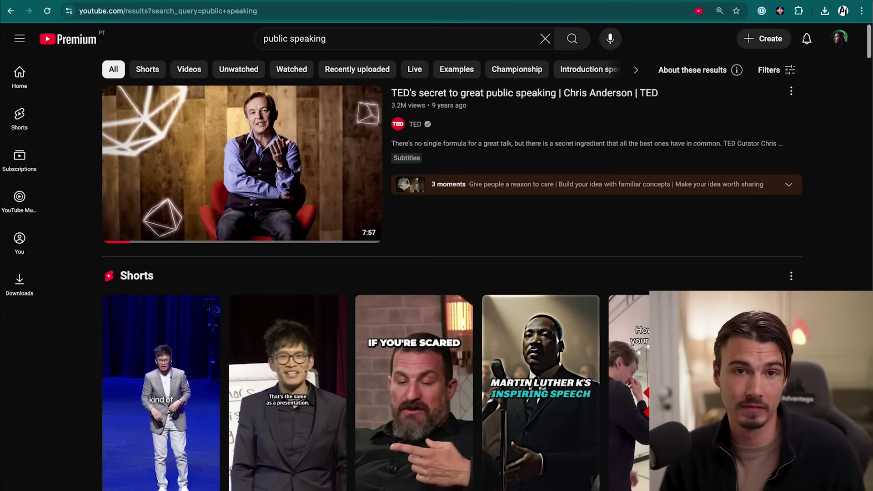
pyautogui.moveTo(251, 141)
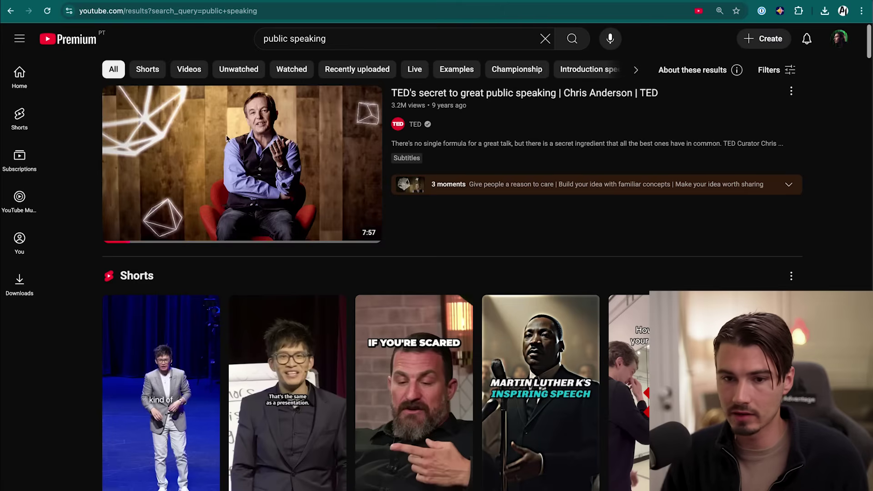
pyautogui.scroll(-3, 816, 172)
pyautogui.scroll(-10, 816, 172)
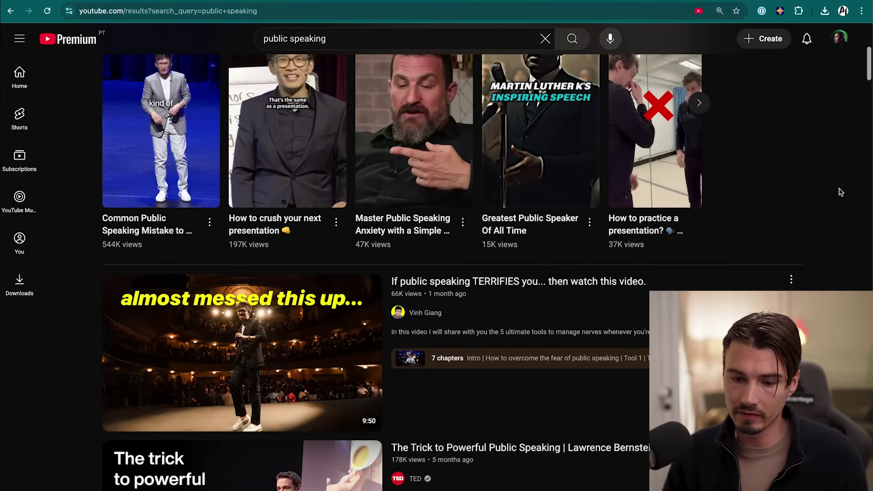
pyautogui.scroll(-13, 842, 167)
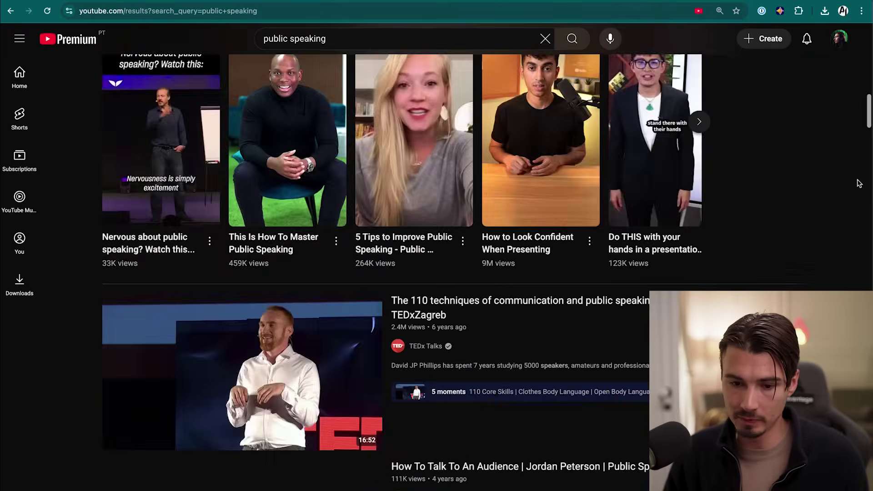
pyautogui.scroll(-1, 318, 205)
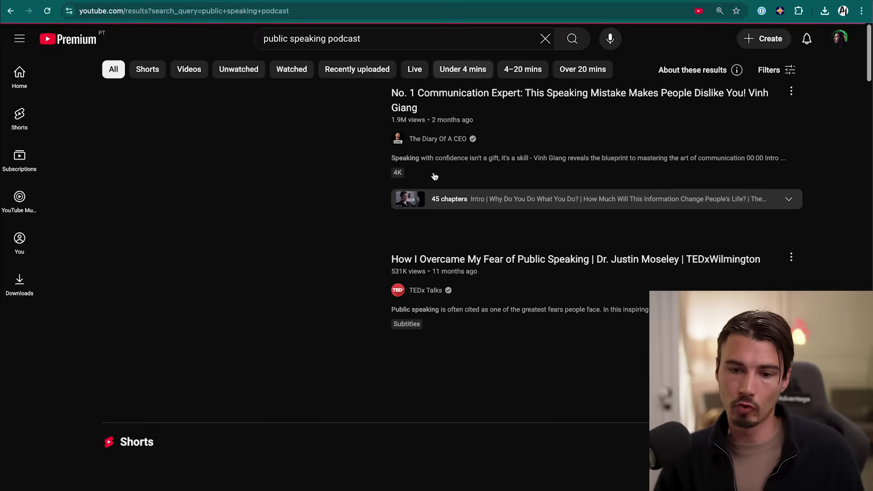
pyautogui.click(241, 182)
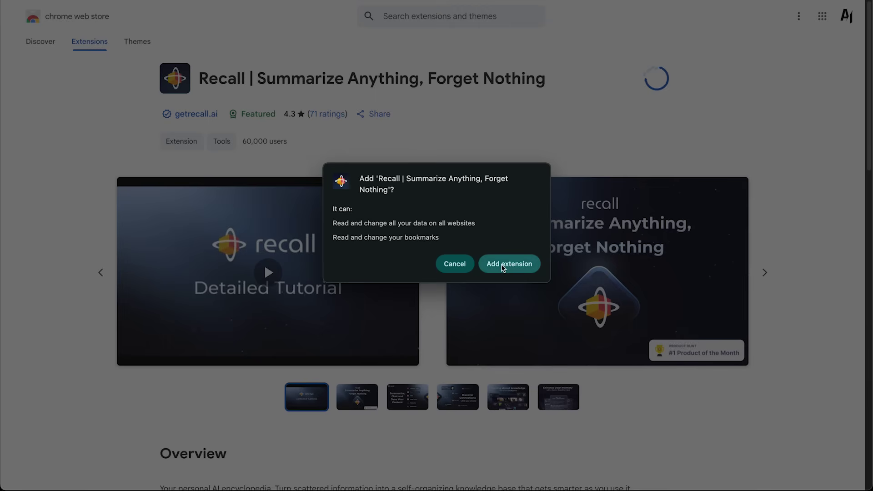
# Add the Recall extension to Chrome, open Recall on the Longevity Society PDF, and start a new card.
pyautogui.click(503, 268)
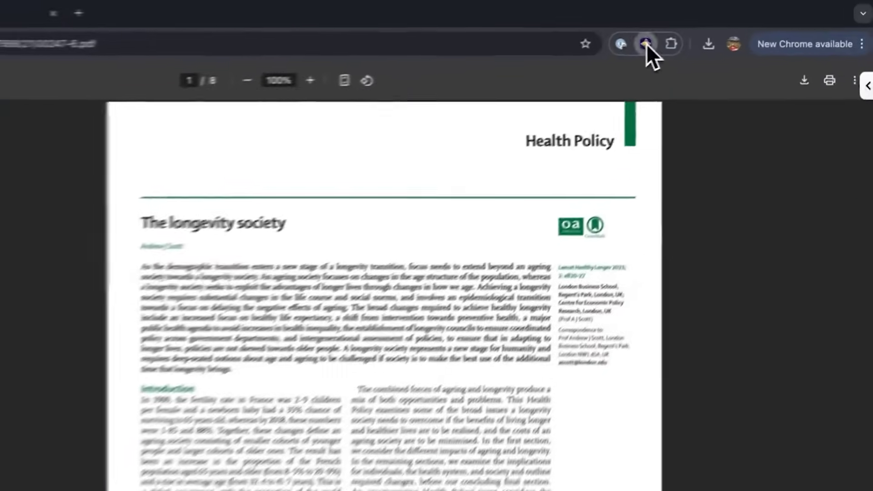
pyautogui.click(696, 35)
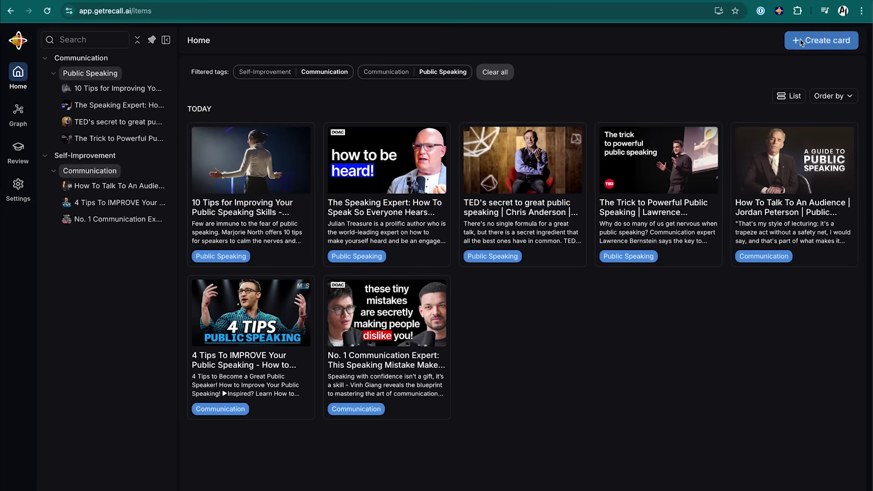
pyautogui.click(801, 41)
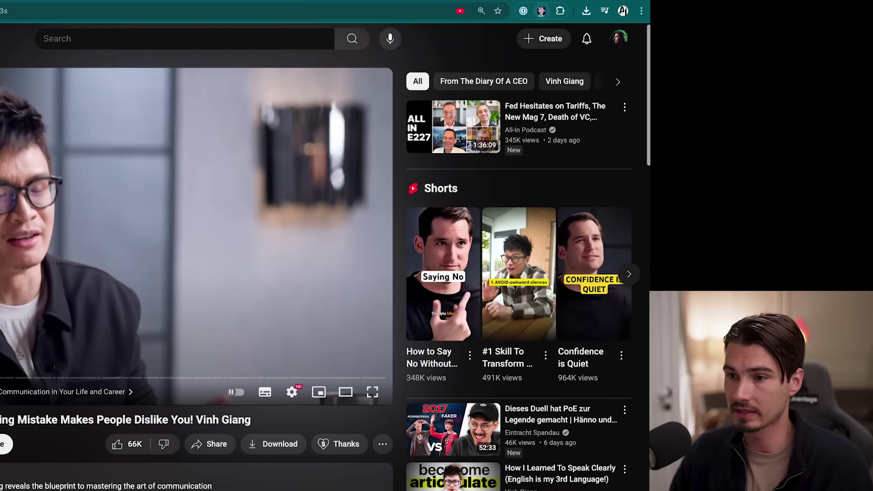
# Open Recall on the Vinh Giang video and view the new card's Search and PDF source options.
pyautogui.click(541, 11)
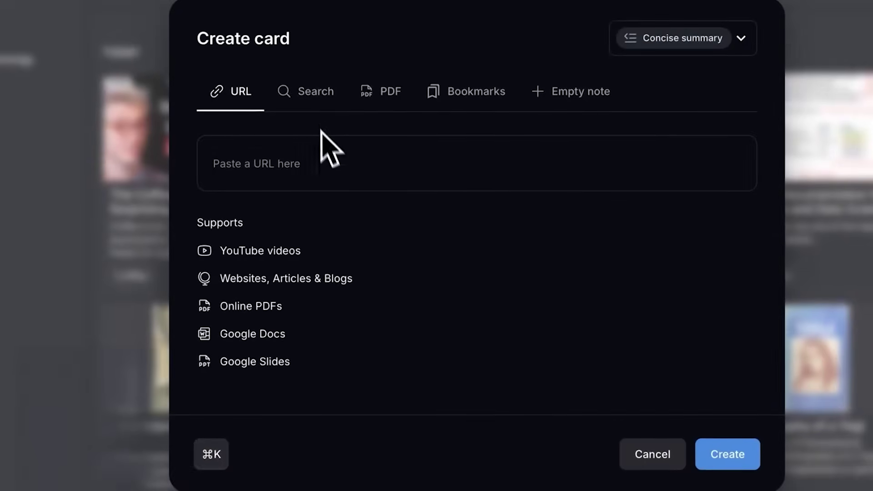
pyautogui.click(314, 101)
pyautogui.click(380, 107)
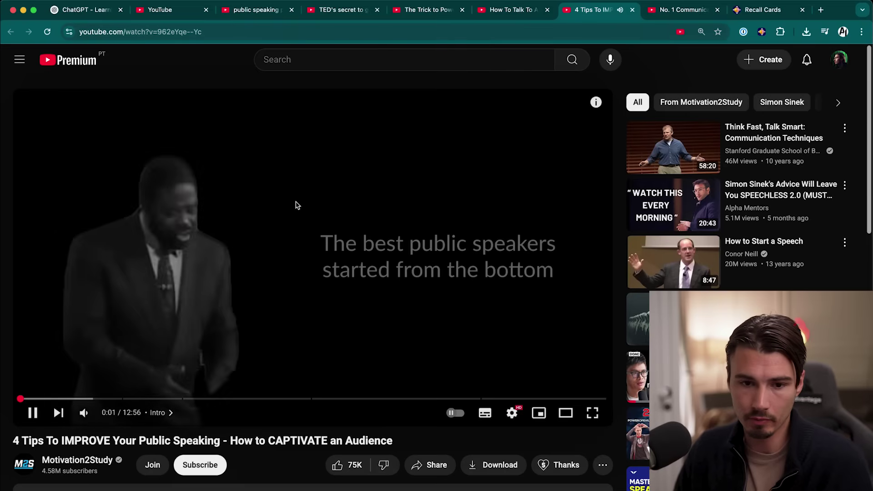
# Pause the 4 Tips video and open Recall on it and on the How To Talk To An Audience video.
pyautogui.press('space')
pyautogui.click(762, 31)
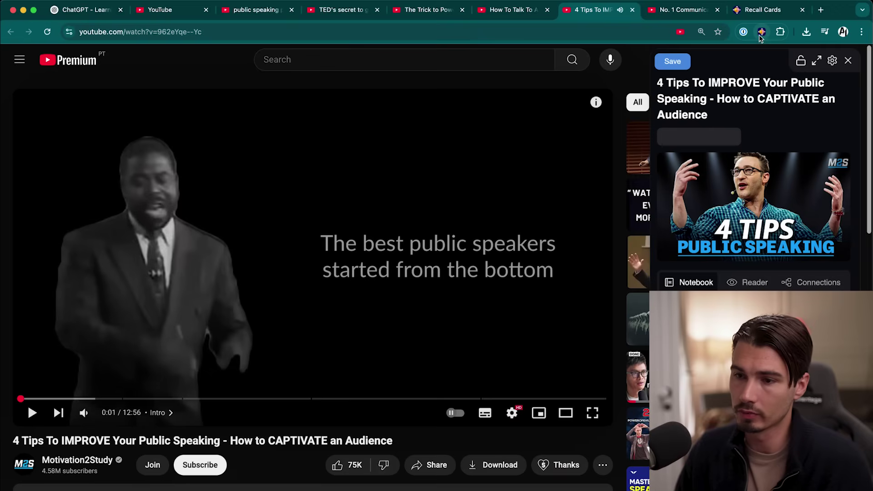
pyautogui.press('super+alt+Left')
pyautogui.click(761, 32)
pyautogui.click(670, 61)
pyautogui.press('super+alt+Left')
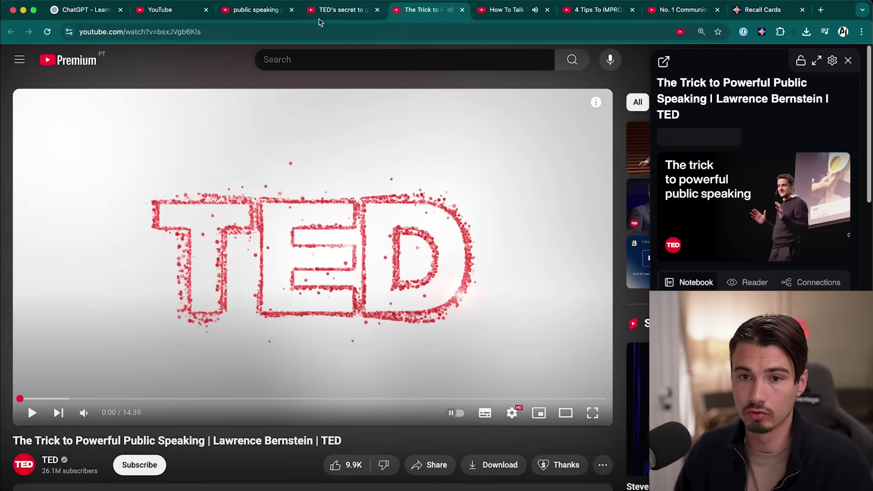
pyautogui.press('super+alt+Left')
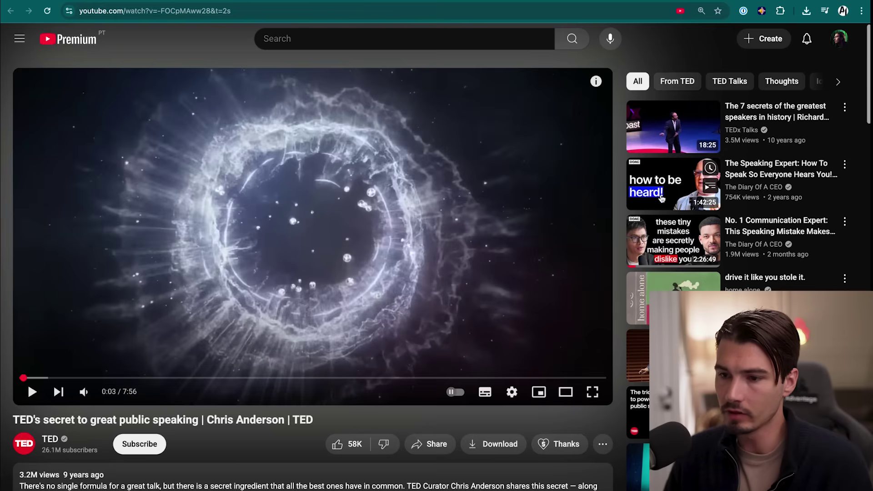
# Open The Speaking Expert video, show its Recall summary, and jump to the cited 16:03 moment.
pyautogui.click(707, 182)
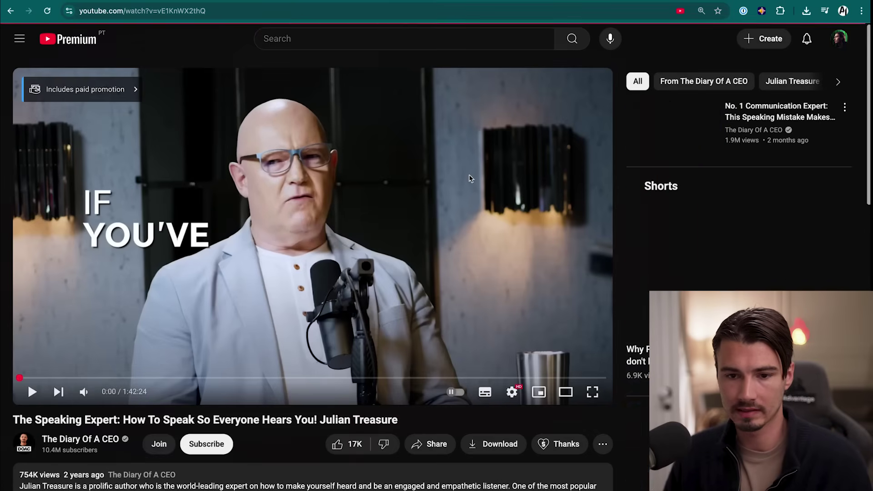
pyautogui.click(763, 12)
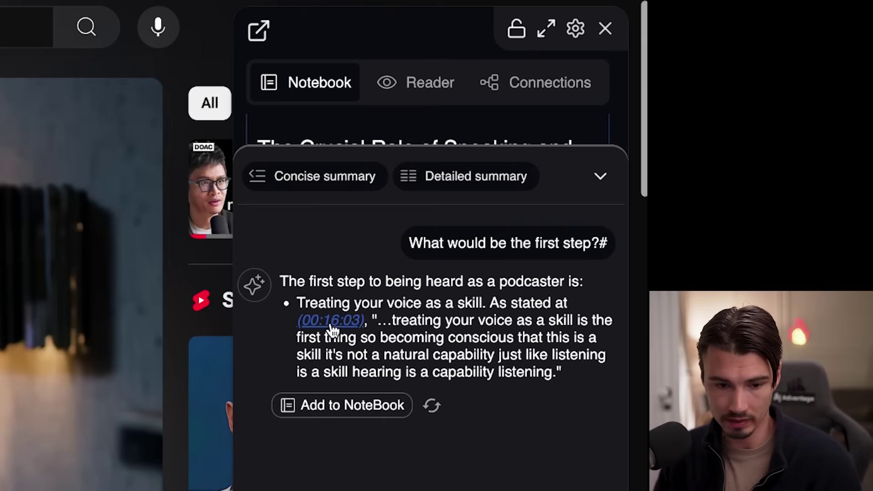
pyautogui.click(330, 321)
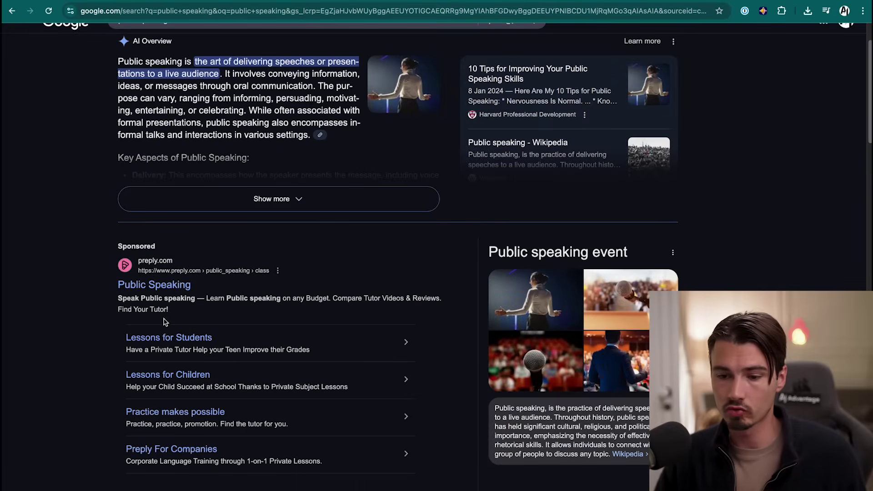
# Open Harvard's '10 Tips for Improving Your Public Speaking Skills' article and show its Recall panel.
pyautogui.scroll(-6, 165, 322)
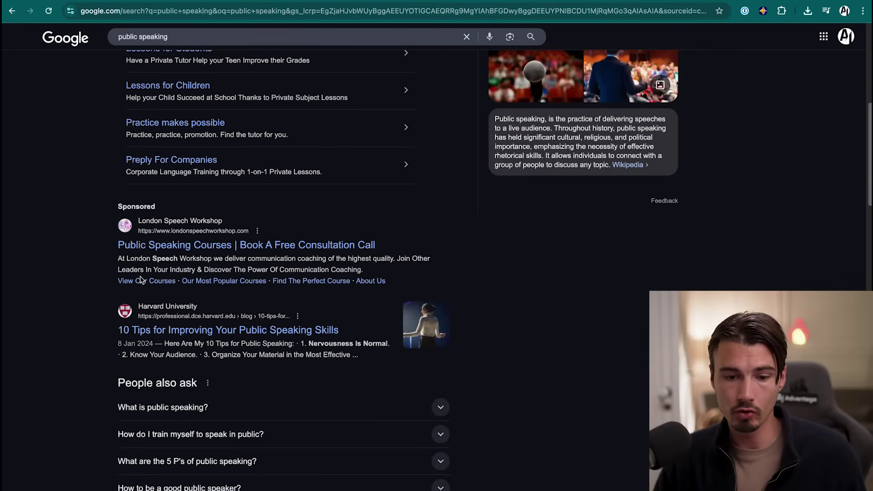
pyautogui.click(209, 328)
pyautogui.scroll(-13, 318, 266)
pyautogui.scroll(6, 318, 174)
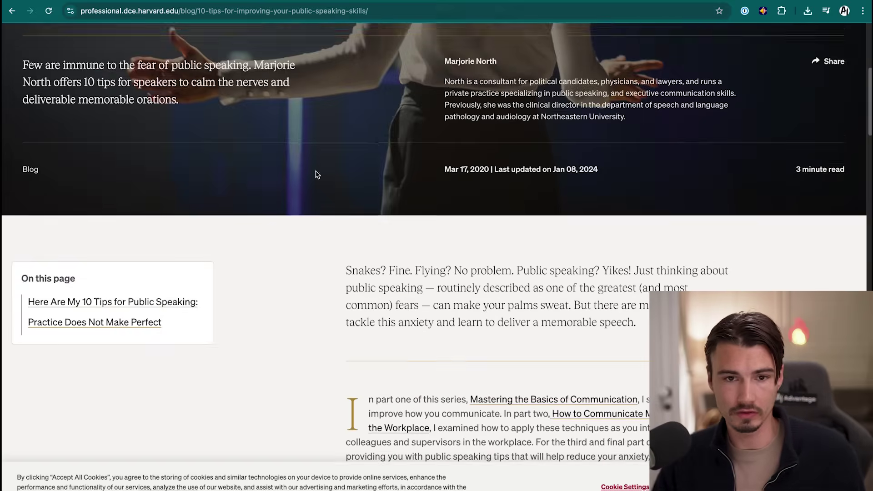
pyautogui.scroll(7, 318, 175)
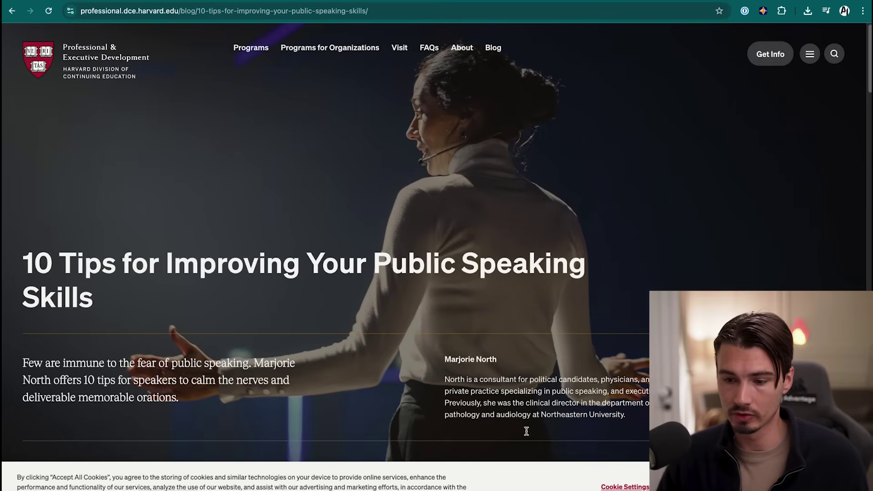
pyautogui.click(763, 12)
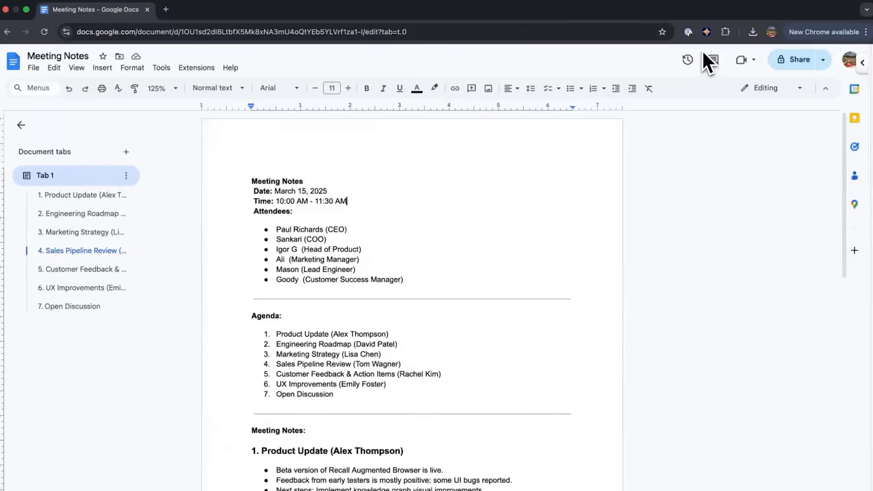
# Generate the Meeting Notes summary, then view the new card's PDF and Bookmarks source options.
pyautogui.click(706, 33)
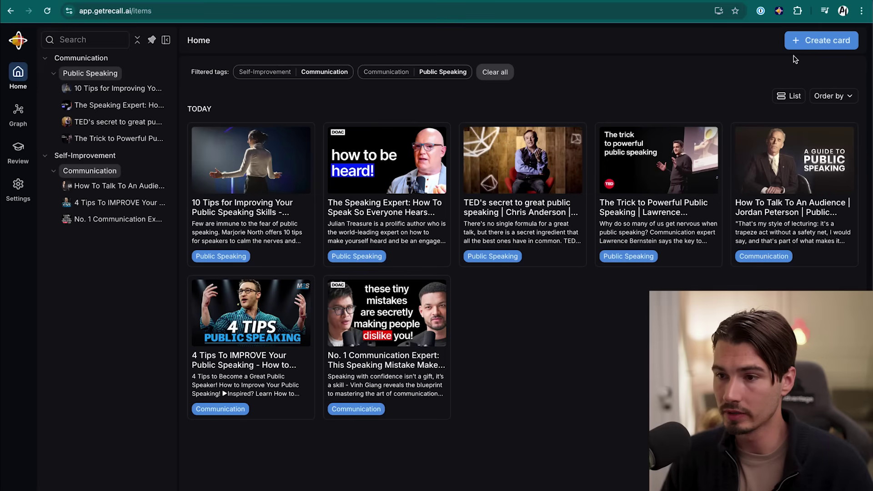
pyautogui.click(821, 40)
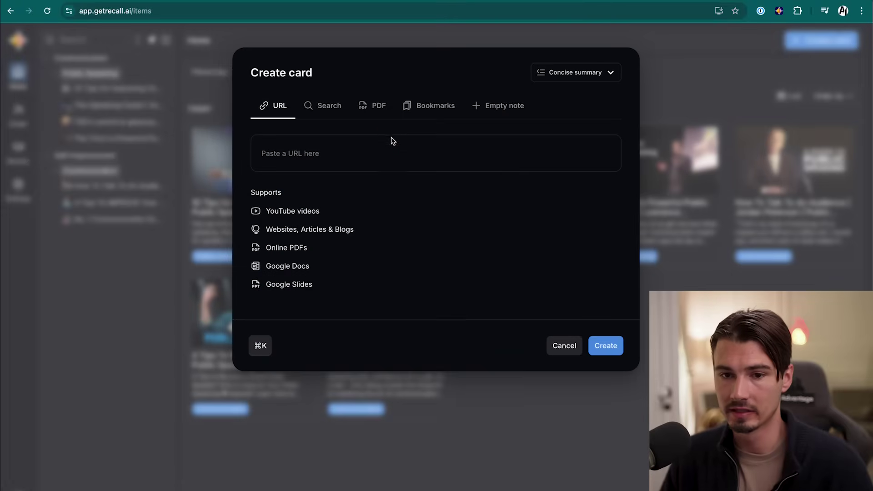
pyautogui.click(372, 106)
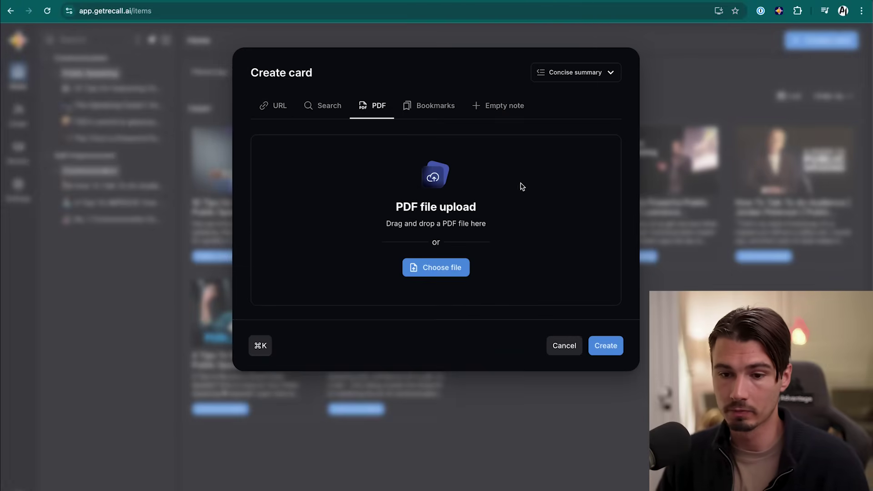
pyautogui.click(441, 104)
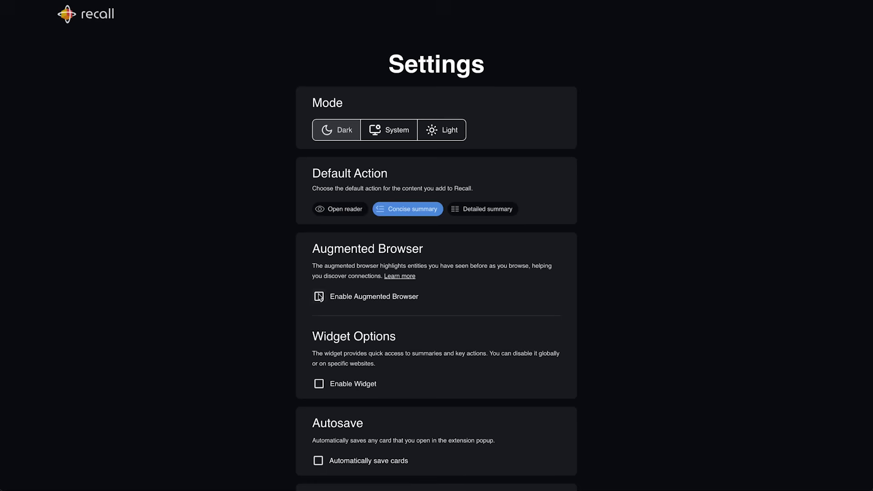
# Enable Augmented Browser and cycle the vulnerability article's highlighted connections, such as Brené Brown and TED.
pyautogui.click(319, 297)
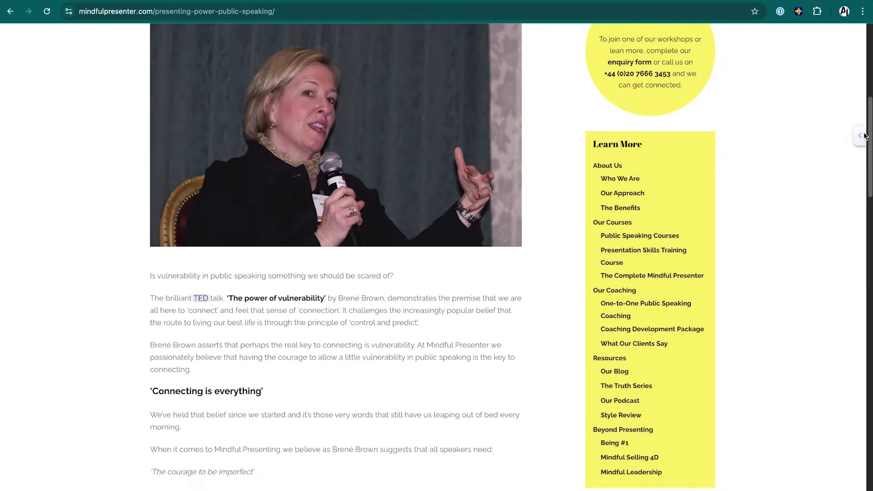
pyautogui.click(863, 136)
pyautogui.click(847, 172)
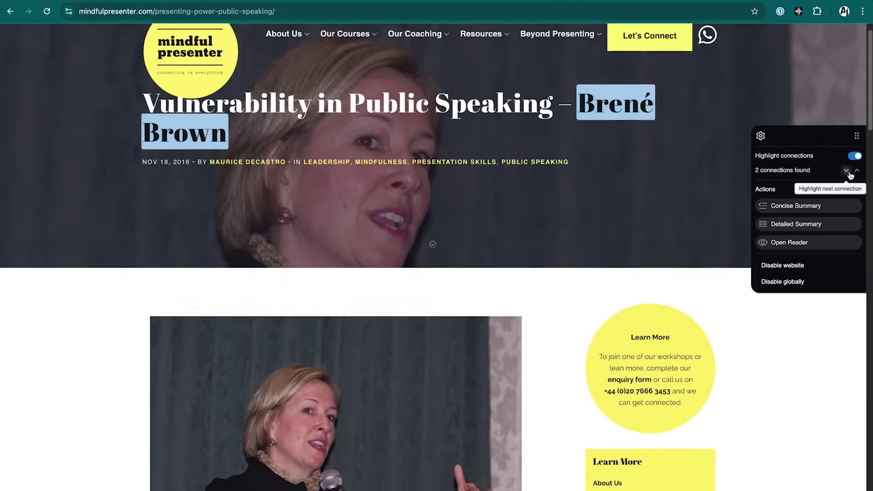
pyautogui.click(846, 171)
pyautogui.moveTo(200, 270)
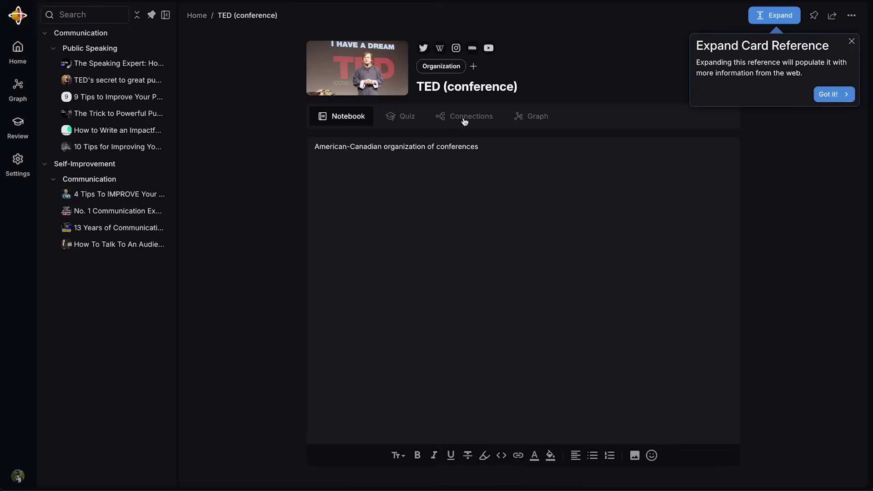
# Show the TED card's backlinks and expand the TED's secret, The Trick and The Speaking Expert mentions.
pyautogui.click(465, 119)
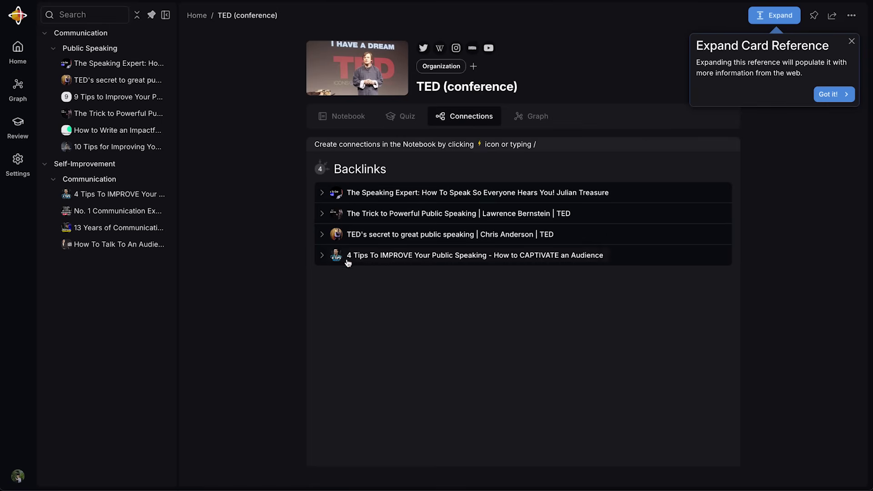
pyautogui.click(322, 235)
pyautogui.click(322, 214)
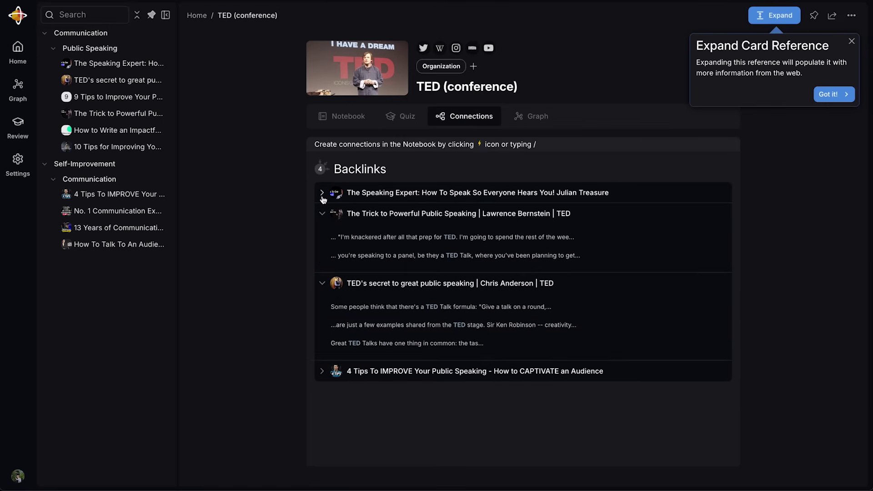
pyautogui.click(322, 193)
pyautogui.click(322, 193)
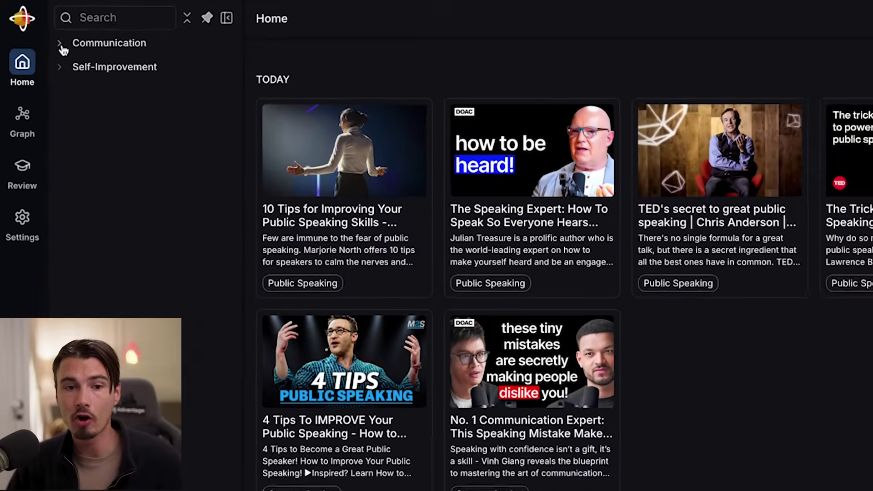
# Expand the nested Communication and Public Speaking tag folders in the sidebar, then collapse them.
pyautogui.click(45, 34)
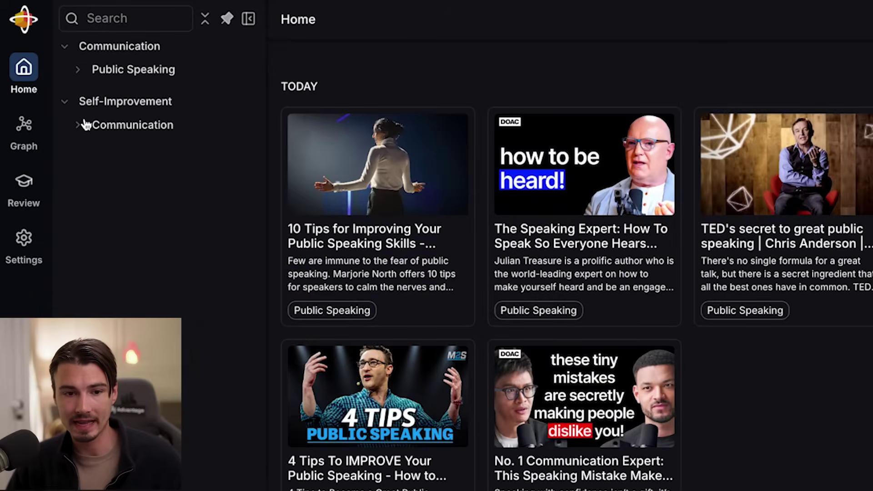
pyautogui.click(79, 127)
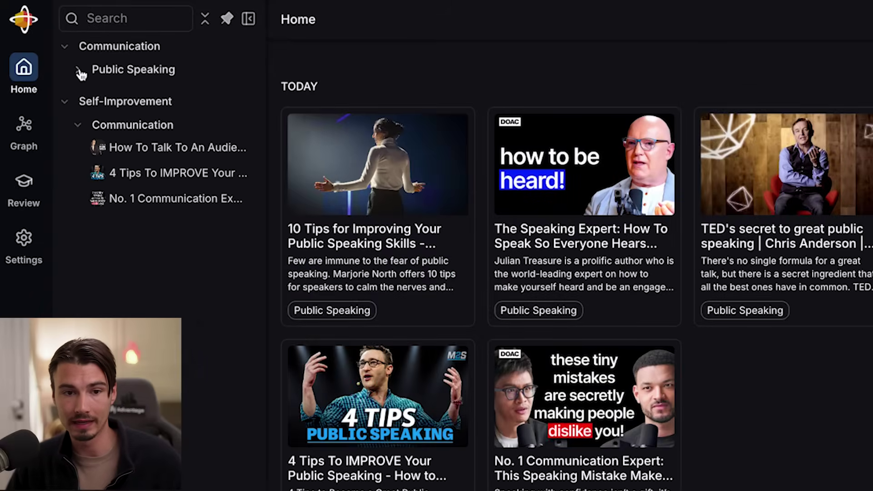
pyautogui.click(78, 71)
pyautogui.click(78, 71)
pyautogui.click(78, 121)
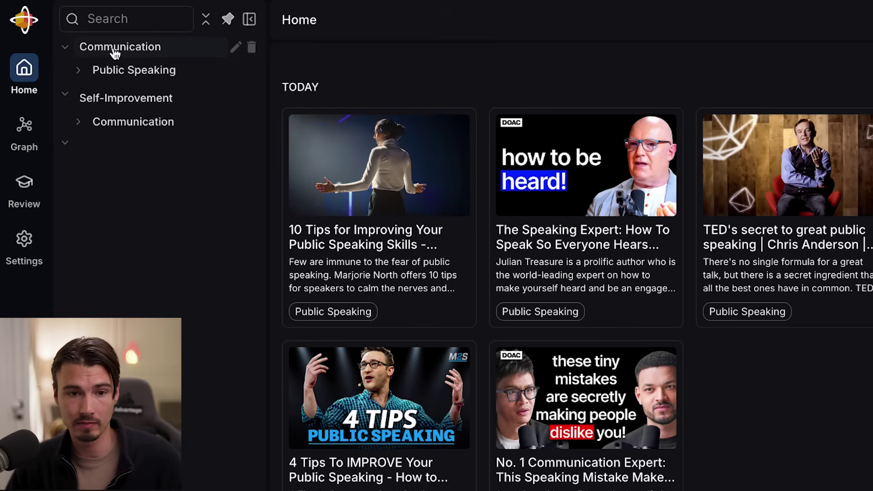
# Re-expand Communication under Self-Improvement and review the Public Speaking tag's available parent tags.
pyautogui.click(80, 125)
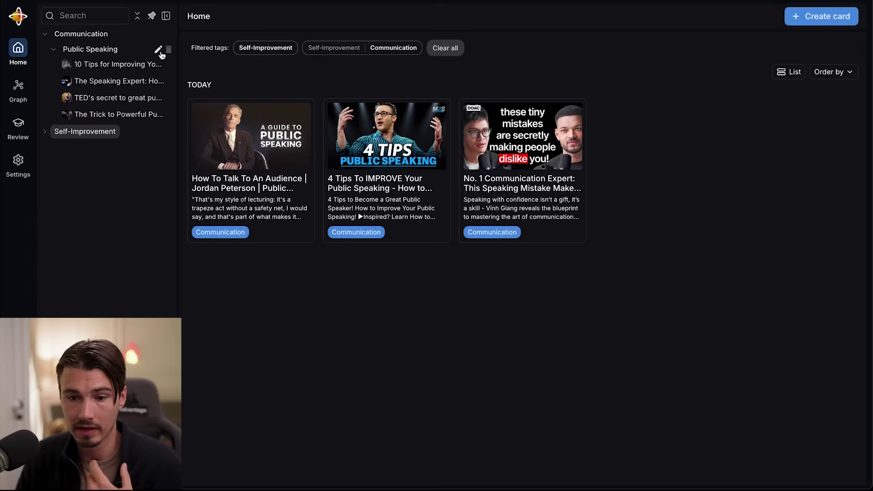
pyautogui.click(157, 50)
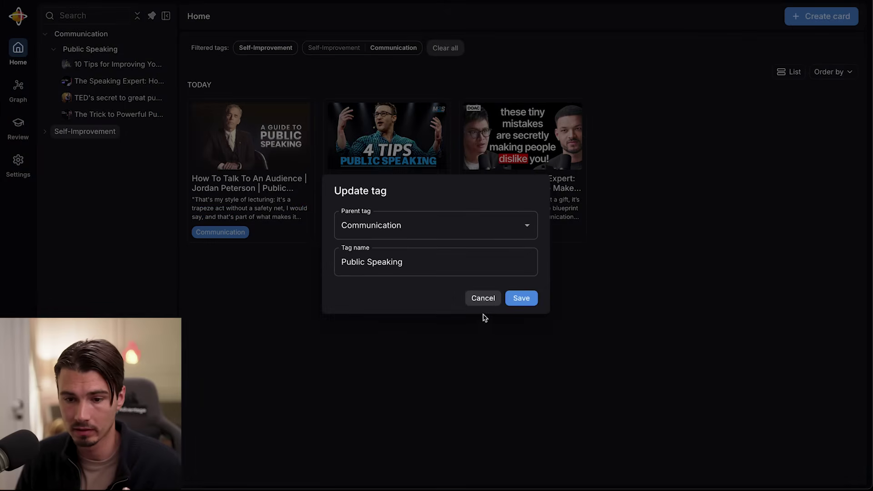
pyautogui.click(451, 226)
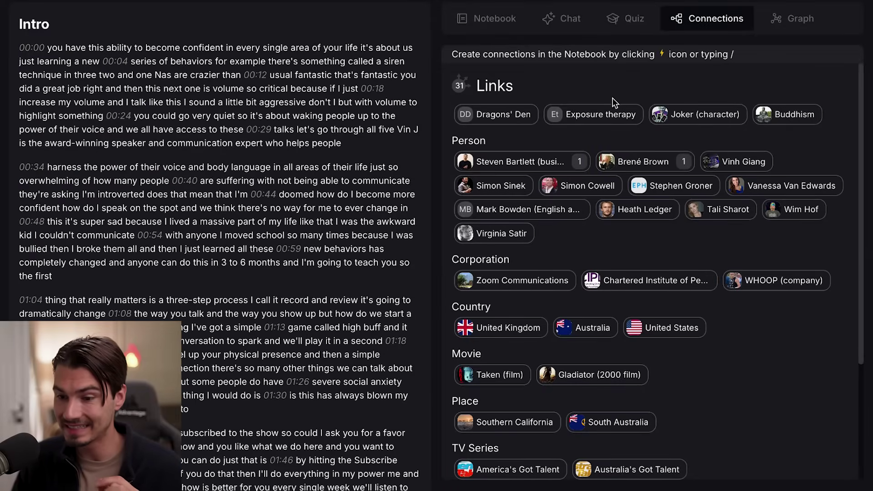
# Scan the Communication Expert video's linked entities, then open the '4 Tips To IMPROVE Your Public Speaking' source.
pyautogui.scroll(-5, 785, 220)
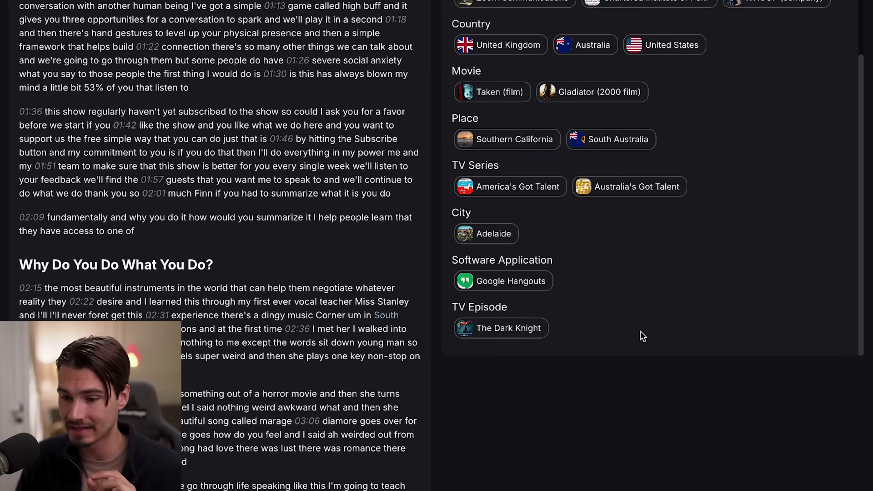
pyautogui.scroll(2, 678, 321)
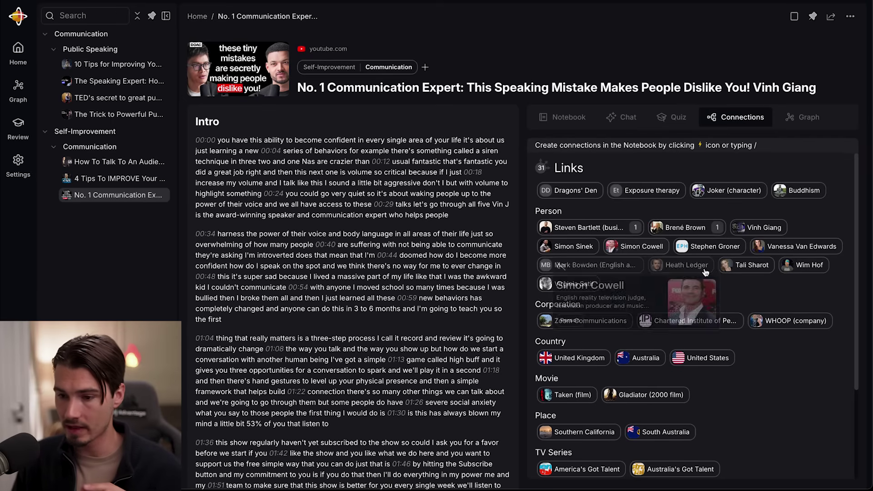
pyautogui.moveTo(702, 231)
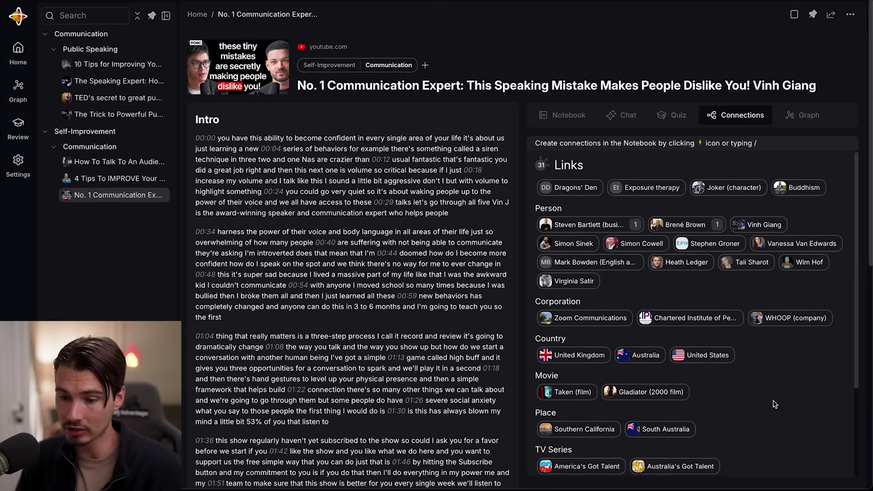
pyautogui.scroll(-3, 727, 341)
pyautogui.scroll(-5, 752, 356)
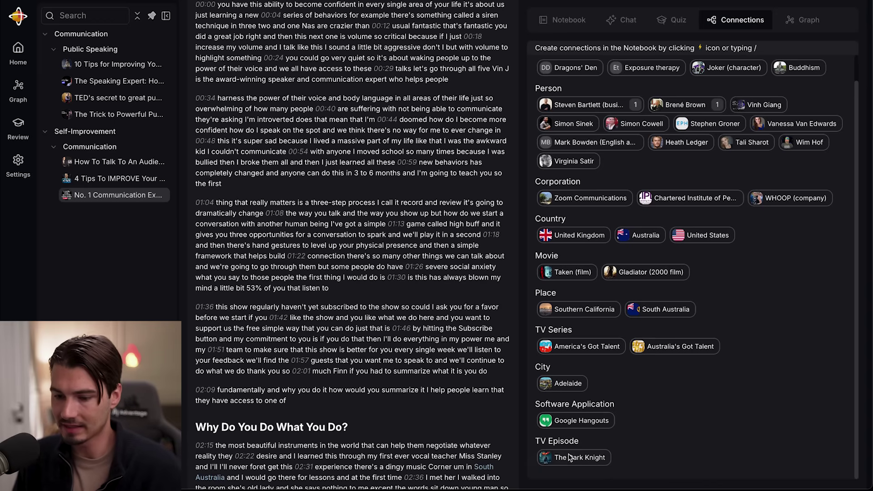
pyautogui.moveTo(591, 461)
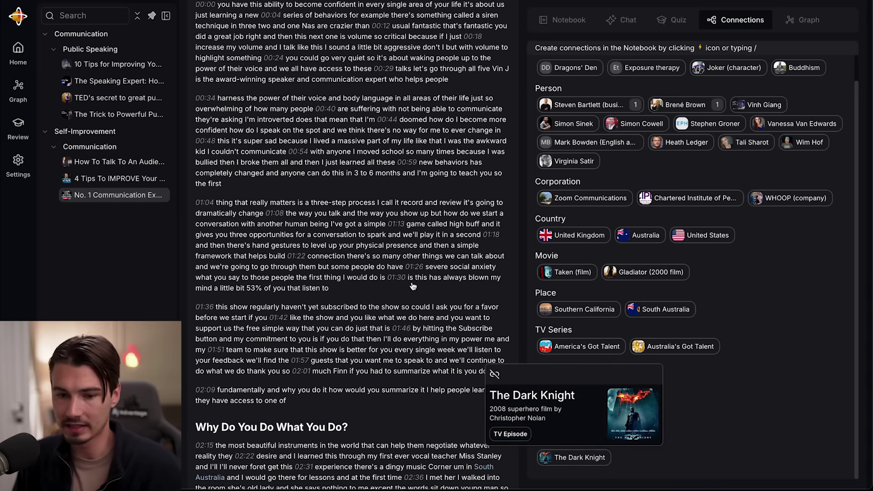
pyautogui.scroll(5, 435, 216)
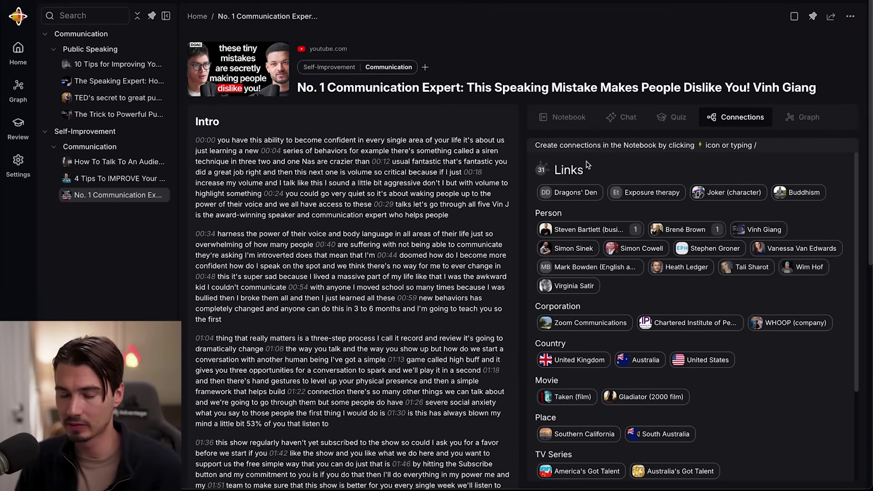
pyautogui.click(114, 179)
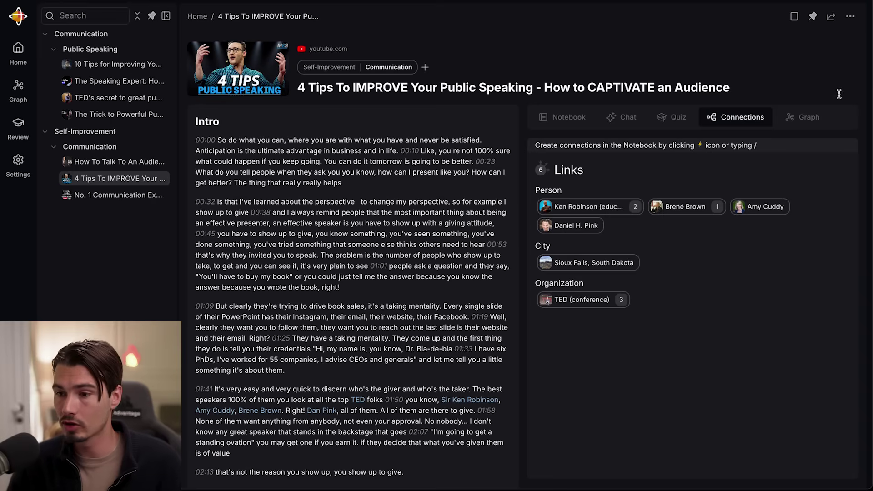
# View the 4 Tips source's connection graph, then the whole knowledge base graph.
pyautogui.click(805, 117)
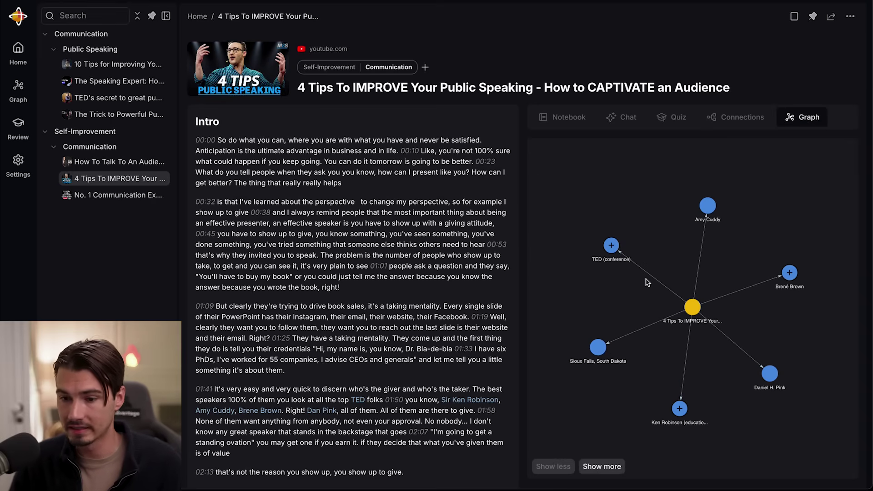
pyautogui.click(21, 96)
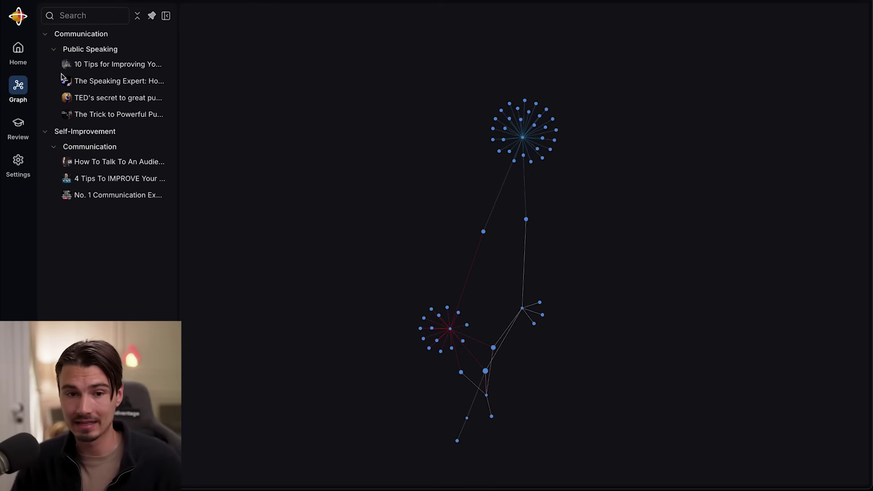
# Limit the knowledge graph to the Communication folder and open Brené Brown's card.
pyautogui.scroll(3, 469, 346)
pyautogui.click(97, 150)
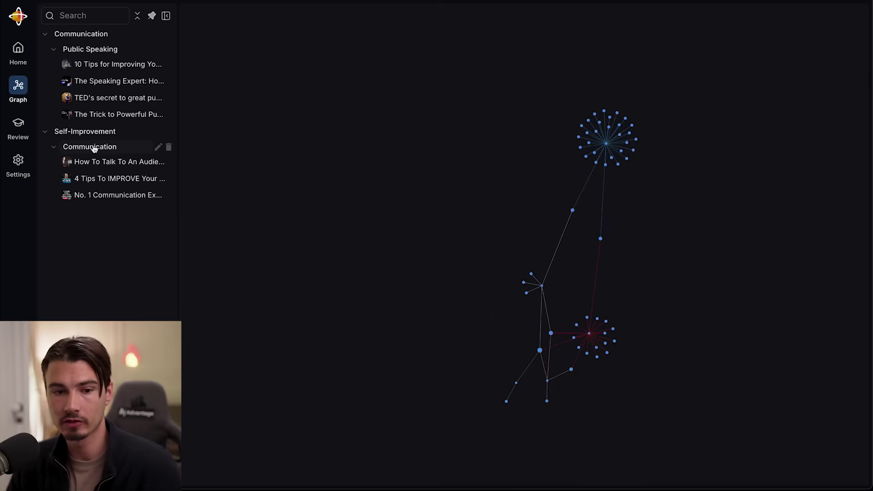
pyautogui.moveTo(499, 260)
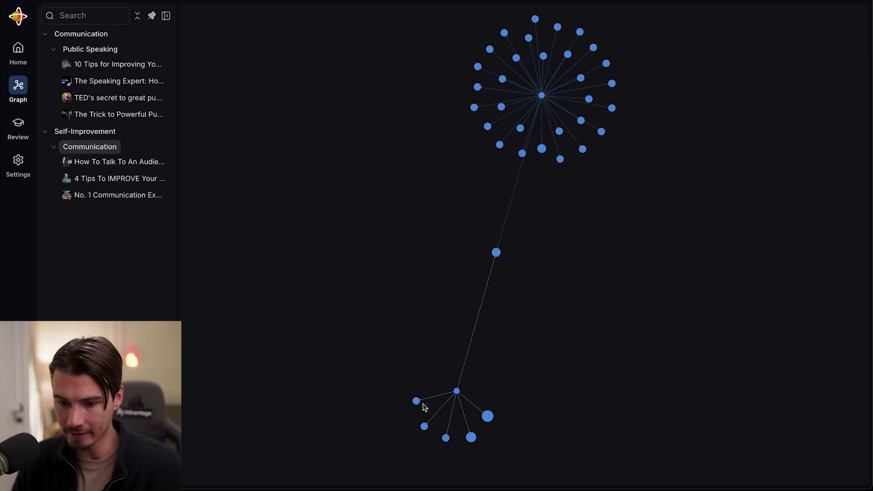
pyautogui.moveTo(498, 259)
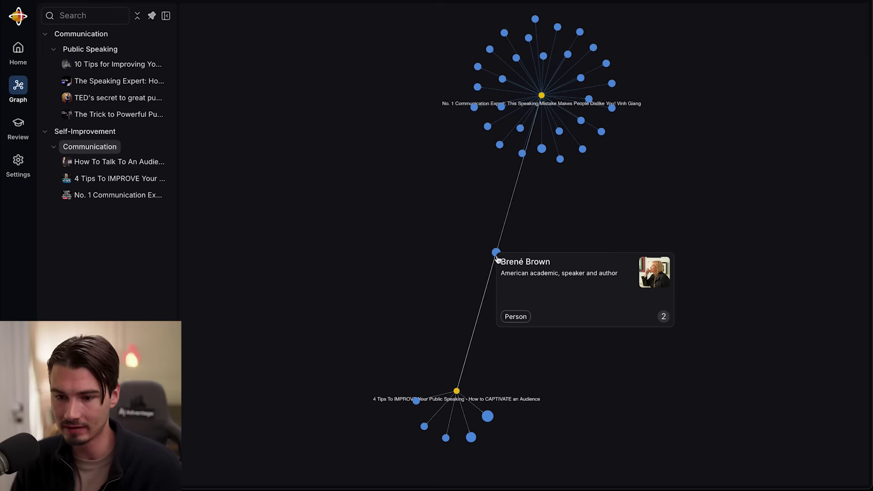
pyautogui.click(496, 253)
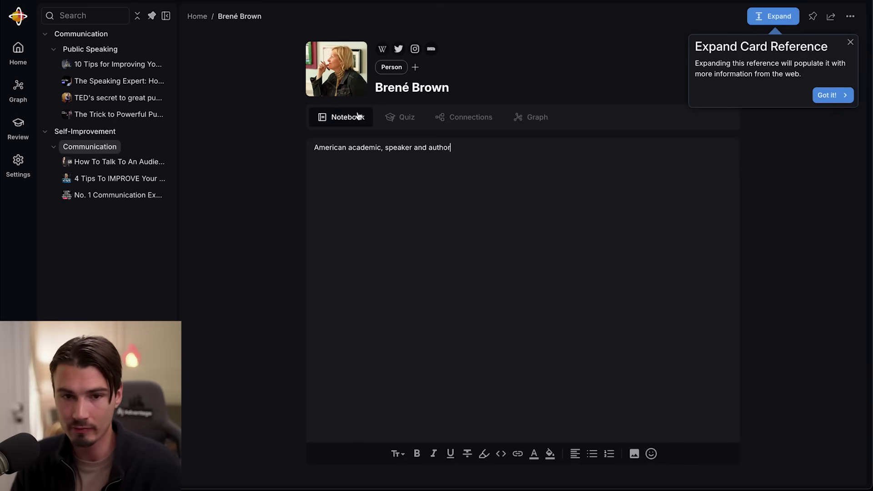
# Check Brené Brown's Wikipedia article, then return to the graph to inspect its nodes.
pyautogui.click(382, 49)
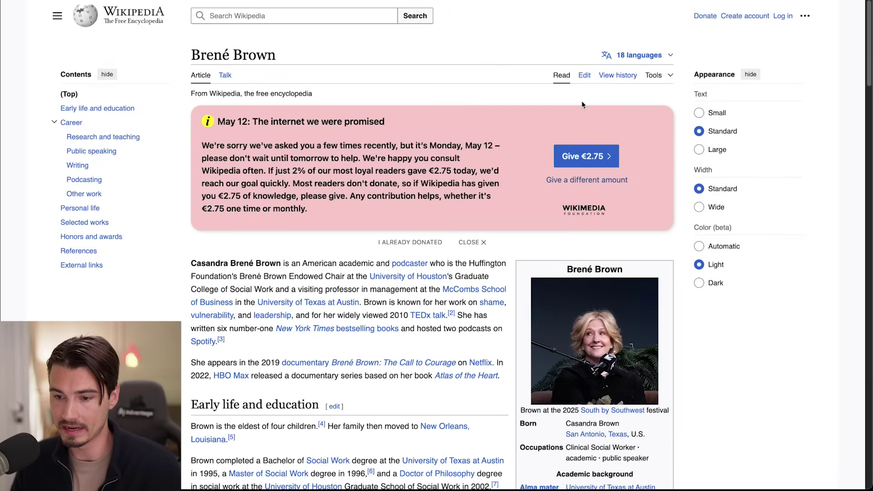
pyautogui.hotkey('alt', 'Tab')
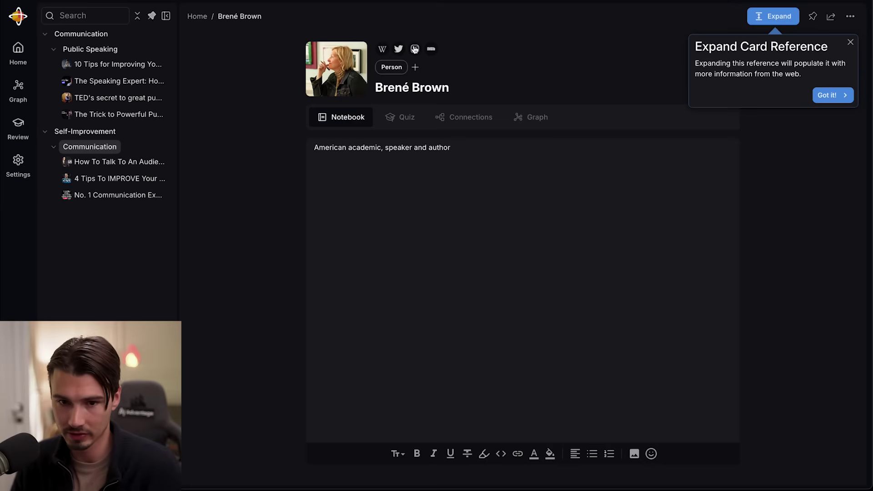
pyautogui.click(18, 86)
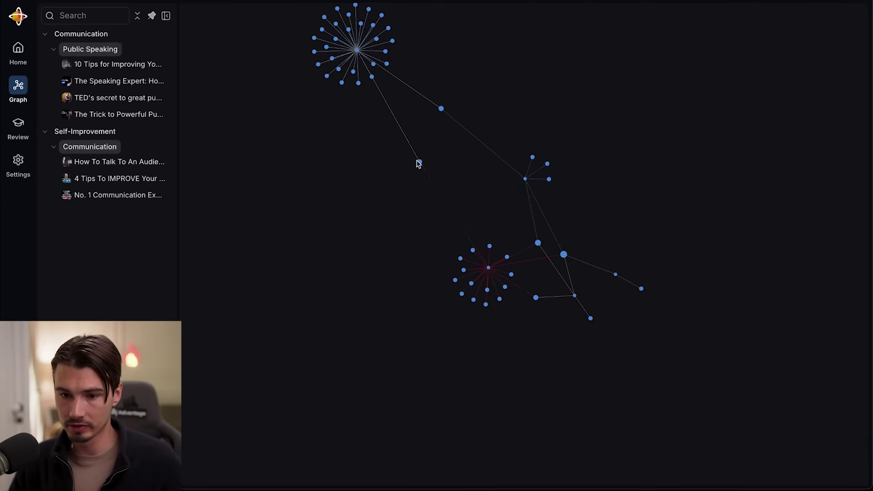
pyautogui.moveTo(419, 162)
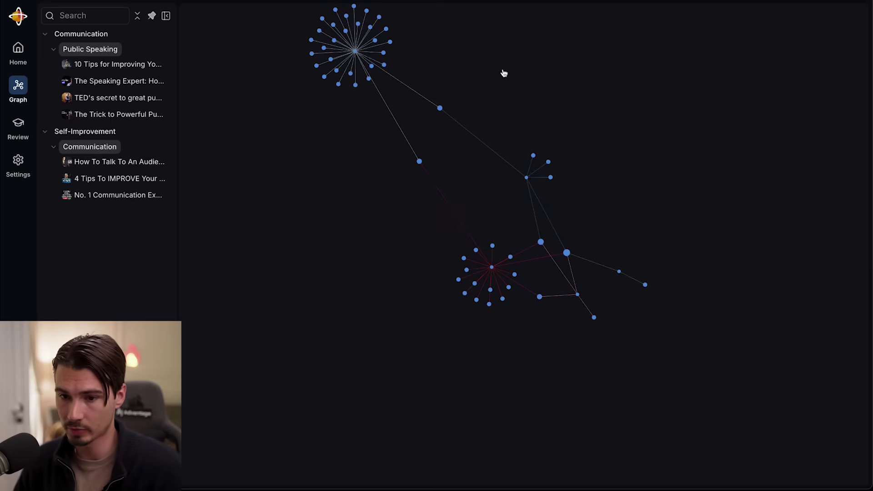
pyautogui.moveTo(540, 245)
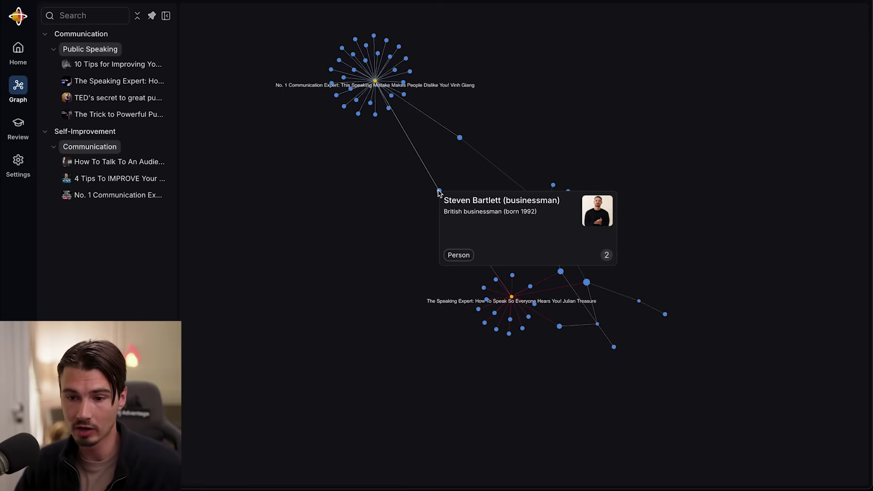
pyautogui.moveTo(460, 141)
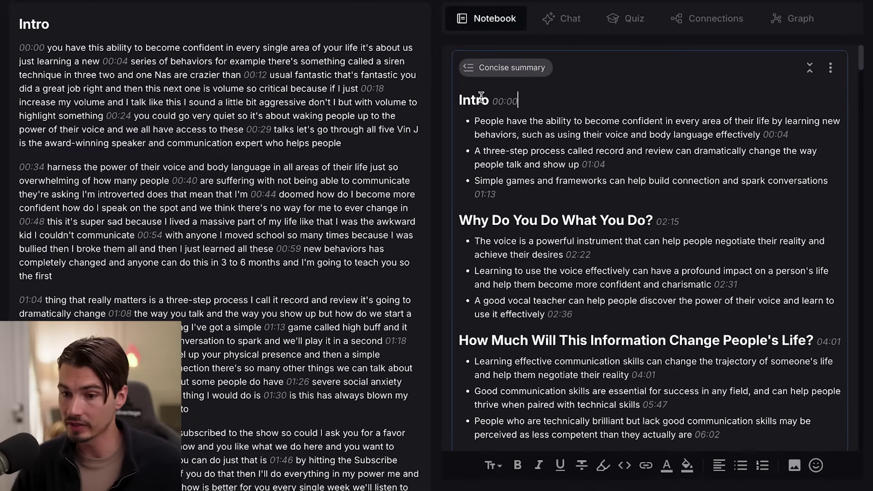
# Read through the summary's body language section and play the video from 02:22.
pyautogui.moveTo(474, 90); pyautogui.dragTo(746, 375)
pyautogui.scroll(15, 651, 150)
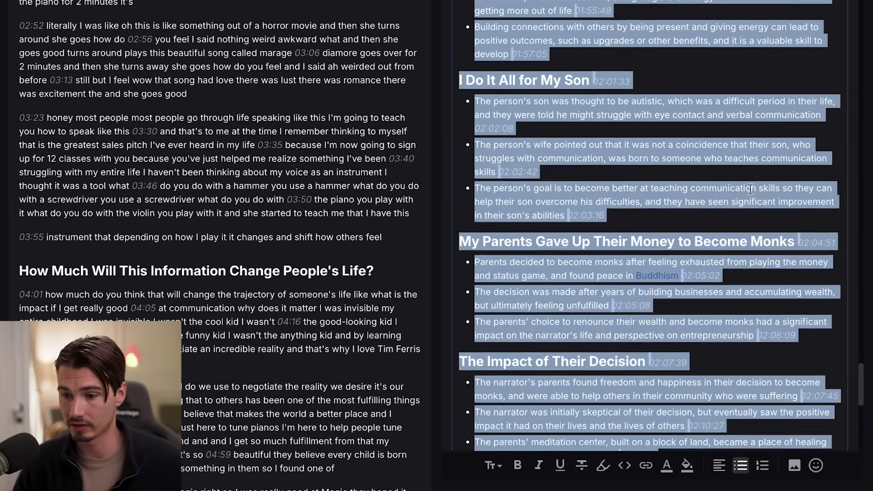
pyautogui.moveTo(703, 153); pyautogui.dragTo(568, 153)
pyautogui.click(567, 153)
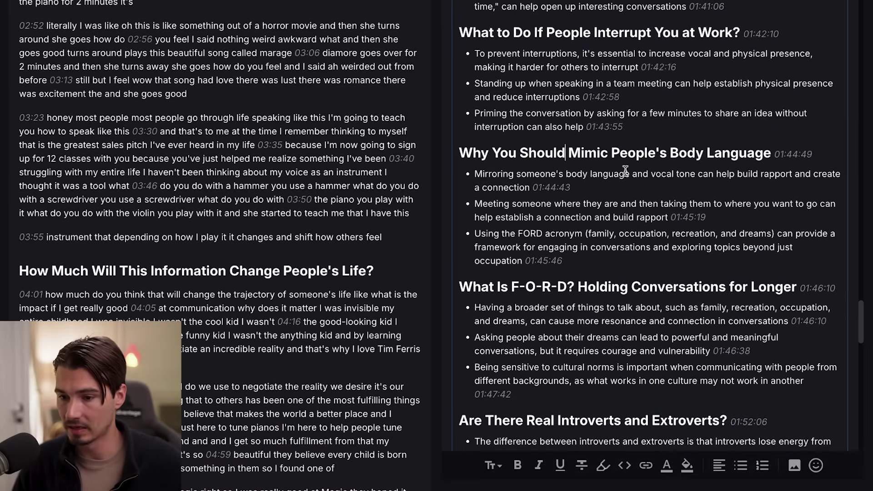
pyautogui.scroll(20, 614, 159)
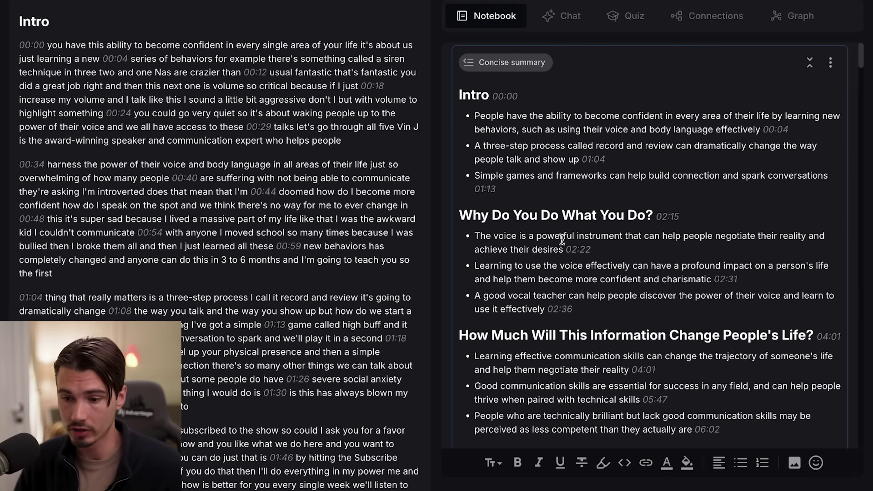
pyautogui.click(578, 249)
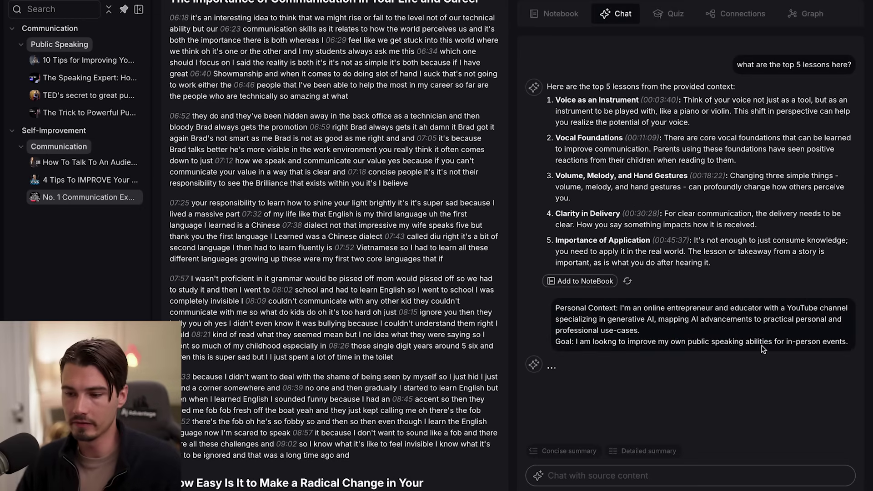
# Save the chat's tailored public-speaking advice reply to the notebook.
pyautogui.moveTo(599, 331); pyautogui.dragTo(555, 308)
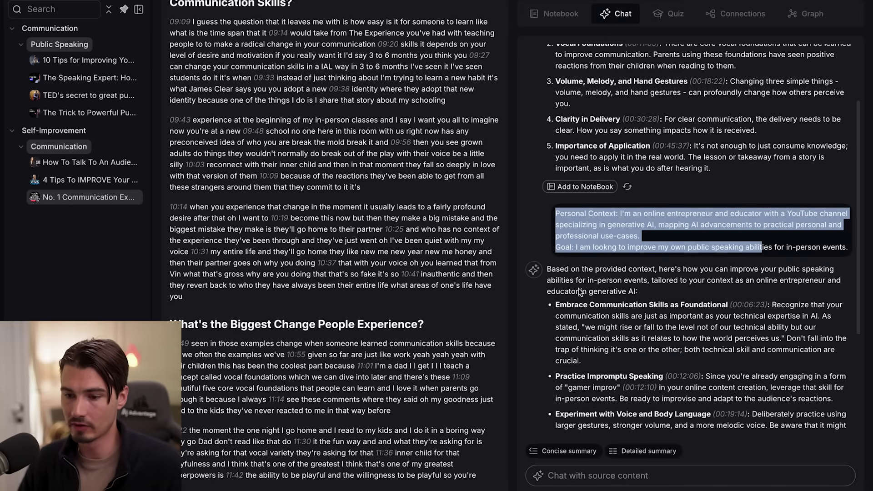
pyautogui.moveTo(782, 198); pyautogui.dragTo(568, 158)
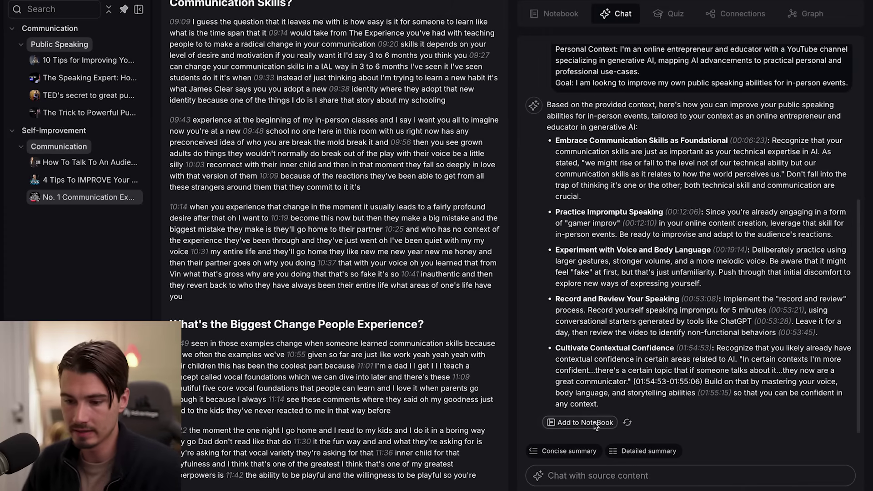
pyautogui.click(592, 423)
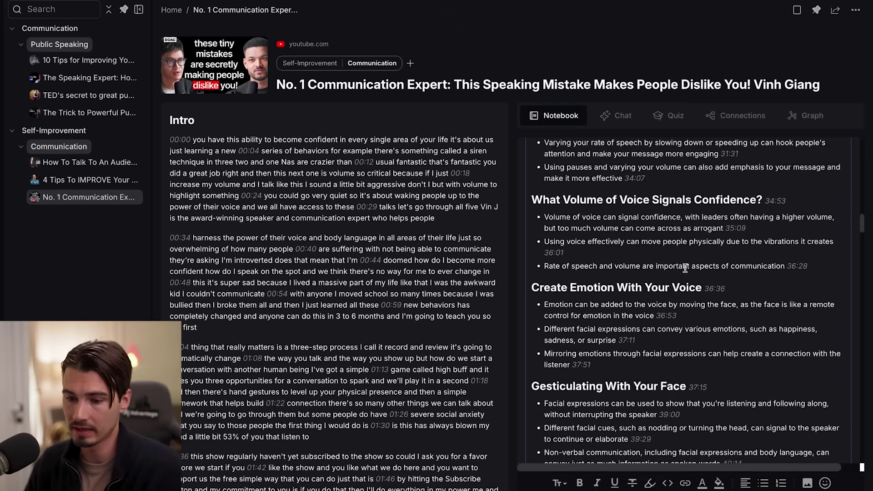
# Review the saved advice in the Notebook, then start the video's quiz review.
pyautogui.moveTo(672, 236); pyautogui.dragTo(767, 452)
pyautogui.click(602, 271)
pyautogui.scroll(2, 603, 271)
pyautogui.moveTo(535, 220); pyautogui.dragTo(720, 479)
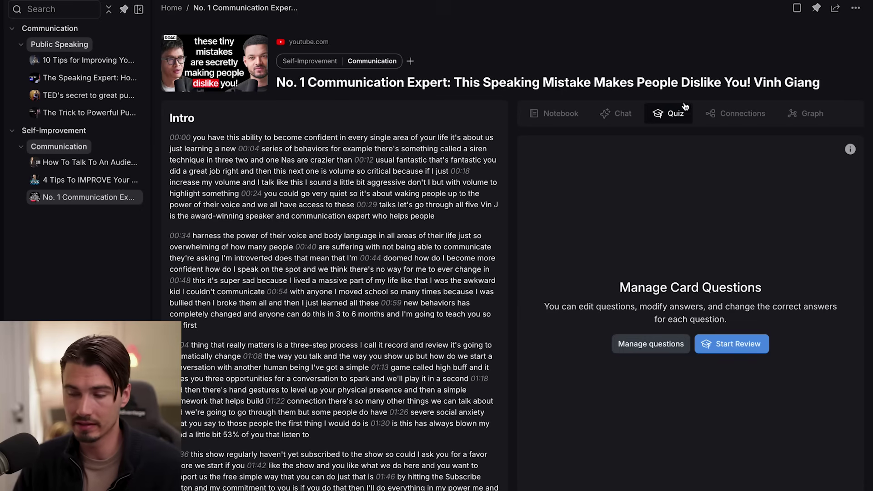
pyautogui.click(730, 345)
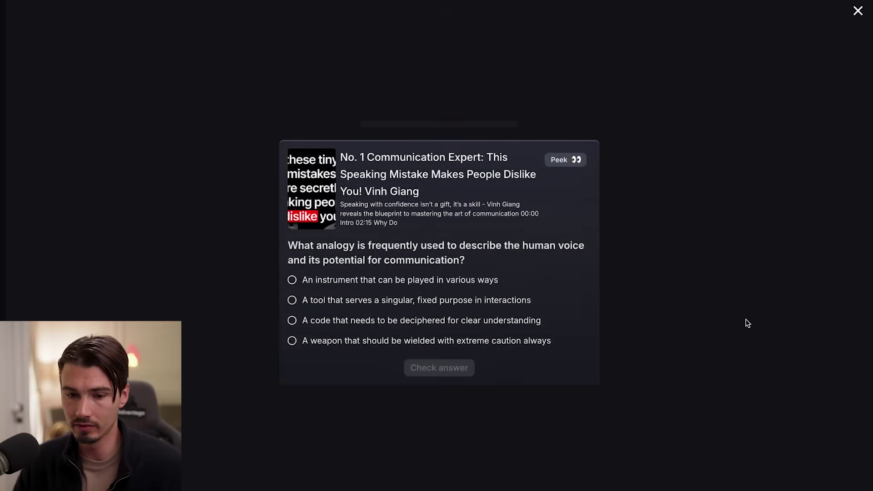